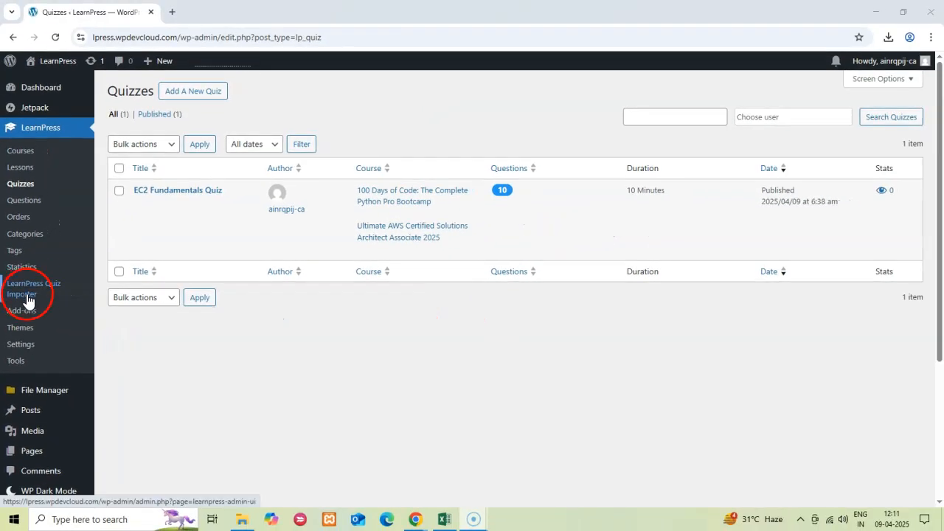
- Open the LearnPress Quiz Importer from the WordPress dashboard and download its sample CSV
click(27, 296)
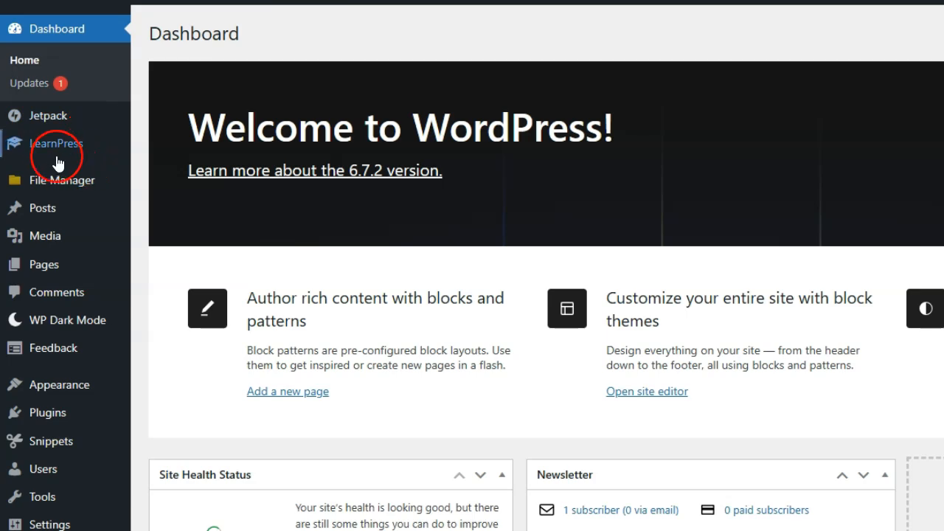
mouse_move(56, 157)
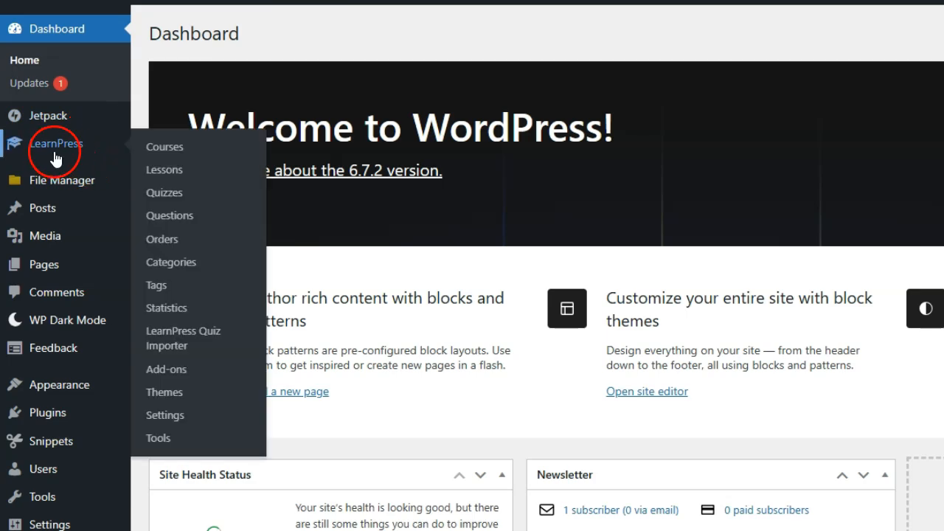
click(175, 349)
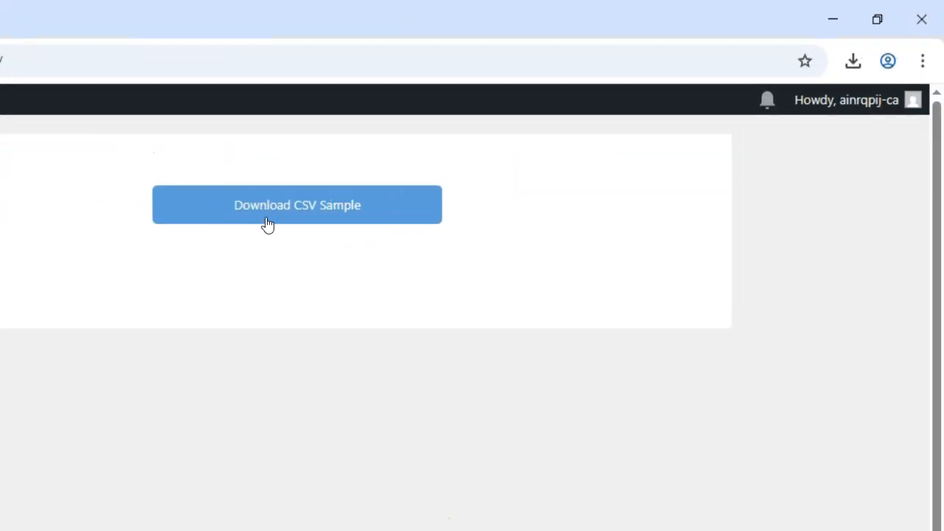
click(267, 223)
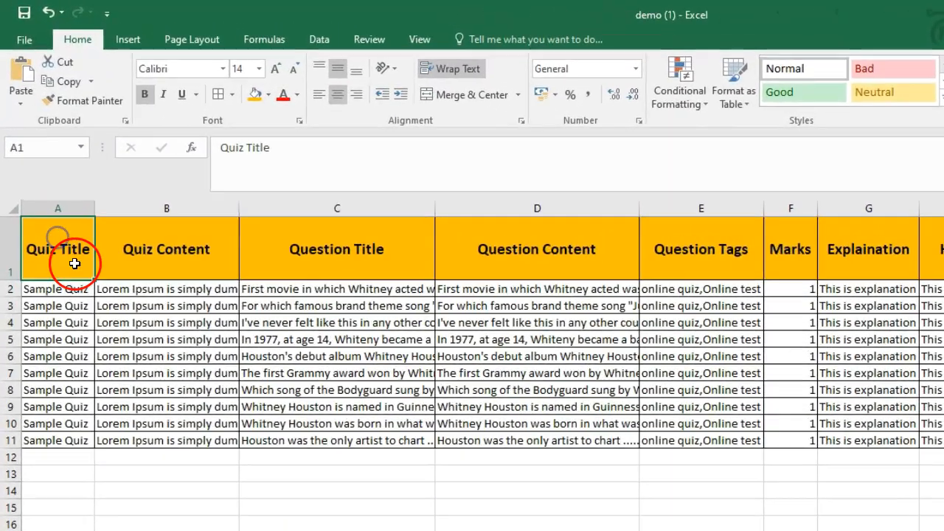
- Open the demo (1) sample in Excel and look across its header row from Quiz Title to the quiz settings columns
drag(75, 259, 940, 289)
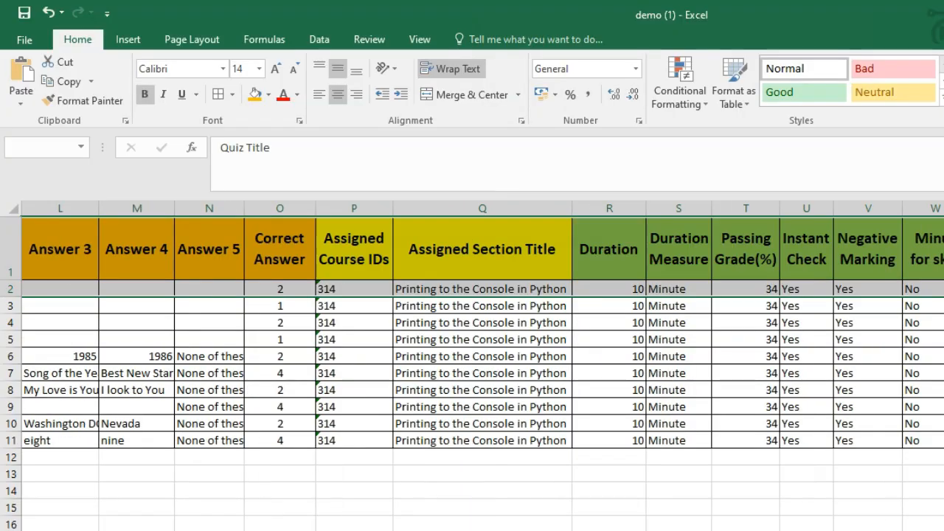
click(689, 402)
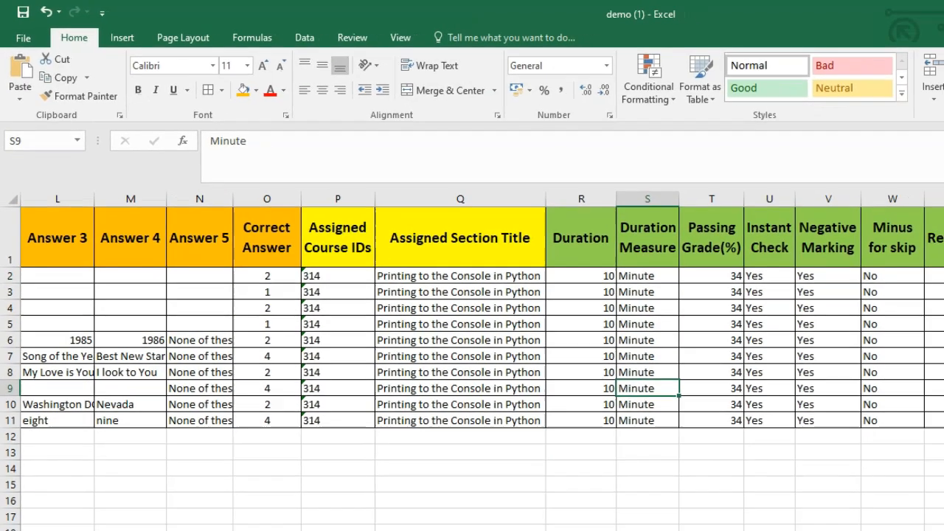
drag(764, 510, 558, 489)
- Look over the orange quiz and question columns, from Quiz Title to Question Tags
click(50, 195)
drag(50, 197, 45, 304)
drag(118, 190, 133, 308)
drag(231, 190, 257, 297)
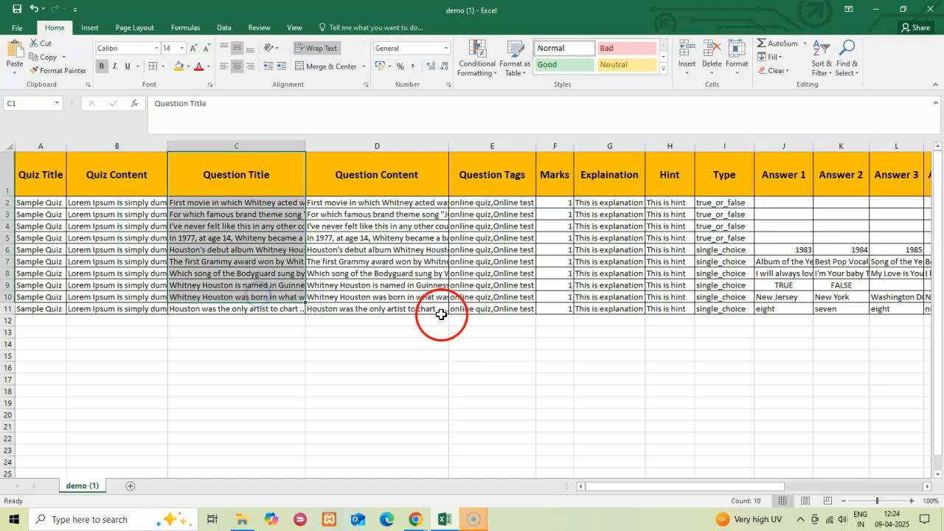
click(49, 187)
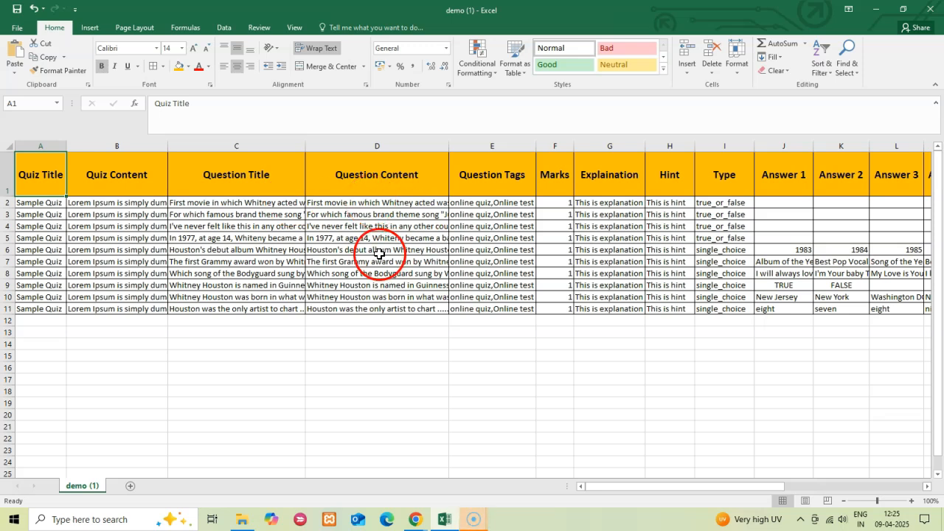
drag(64, 181, 489, 253)
click(337, 348)
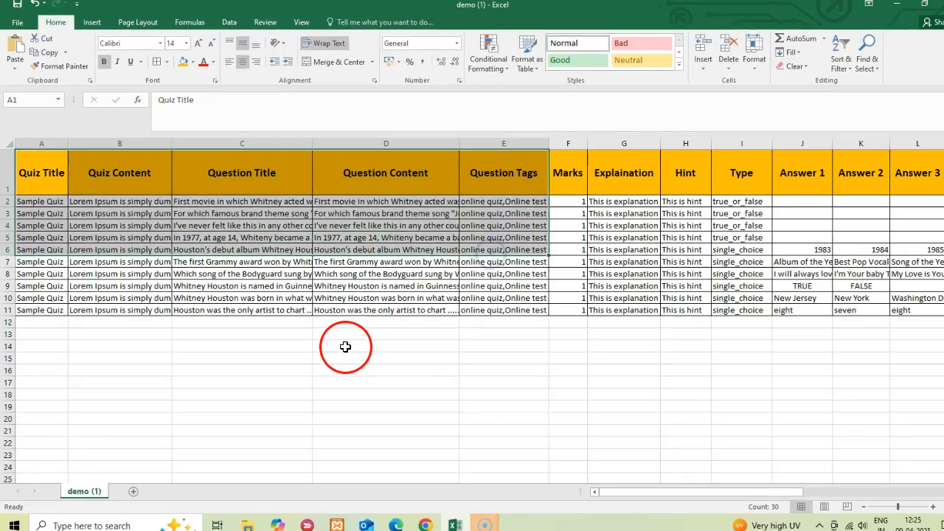
- Examine the sample entries under Quiz Title, Quiz Content, Question Title and Question Content
click(51, 187)
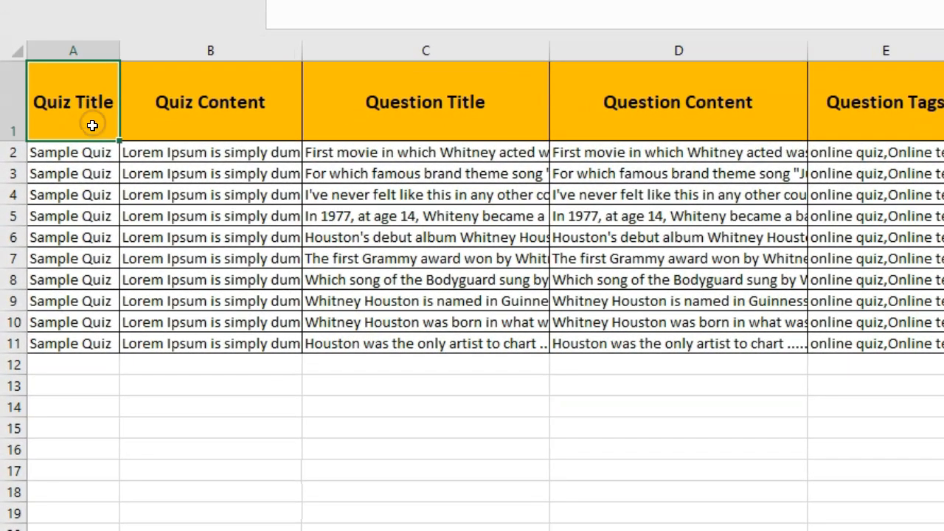
drag(92, 125, 84, 343)
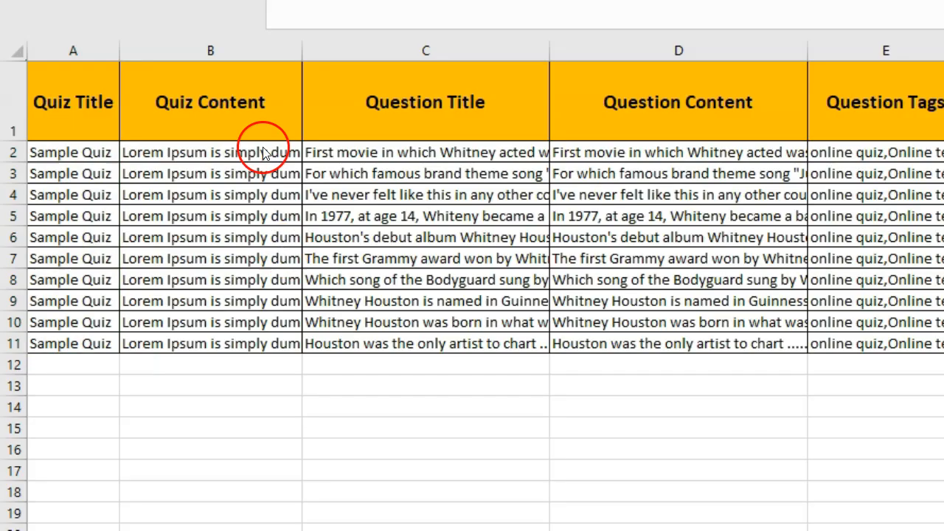
click(277, 113)
drag(263, 163, 293, 350)
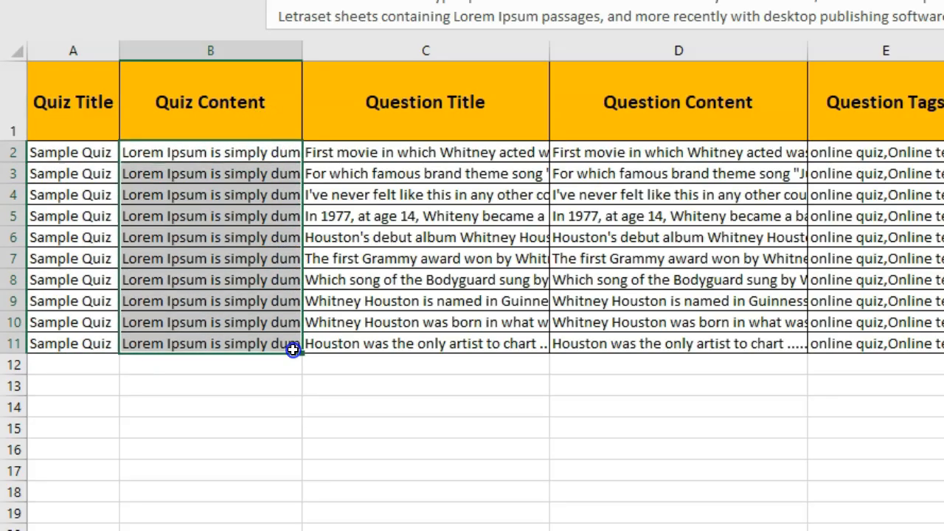
click(507, 153)
drag(501, 152, 525, 348)
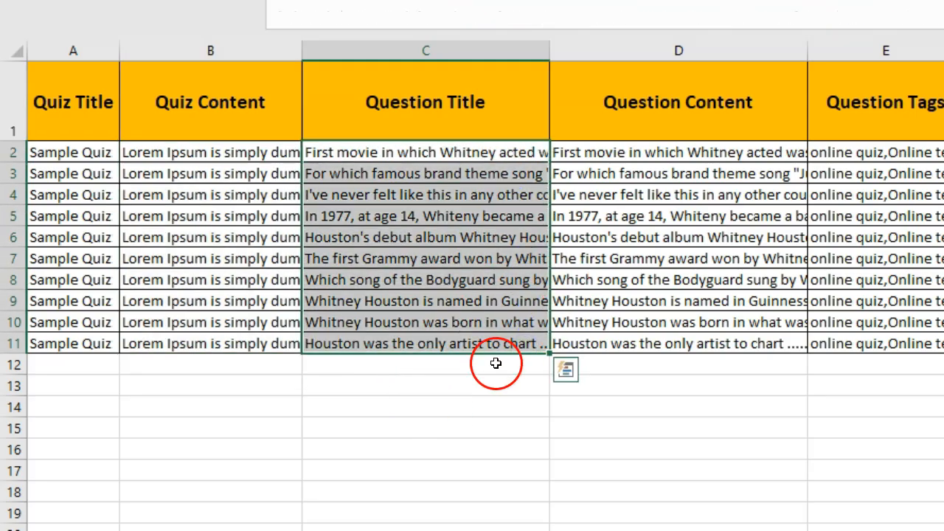
click(459, 302)
click(460, 219)
click(477, 171)
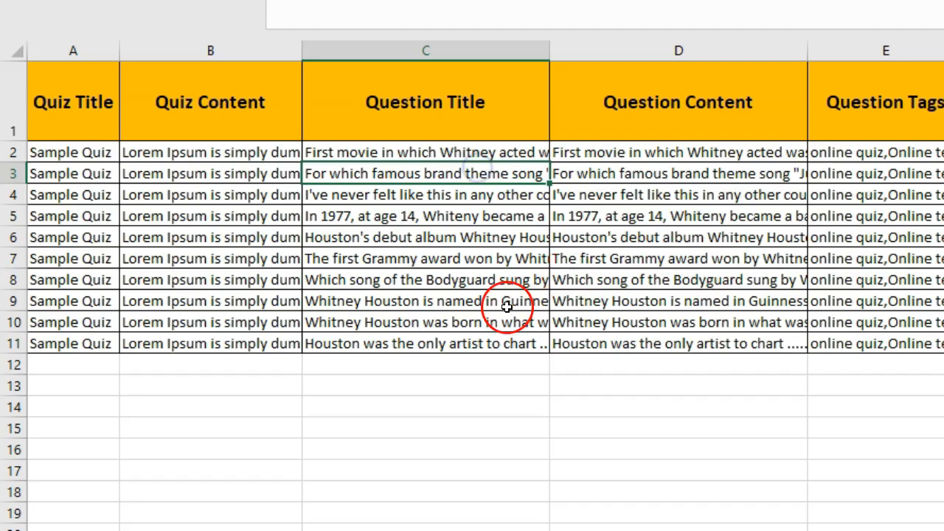
drag(697, 154, 743, 352)
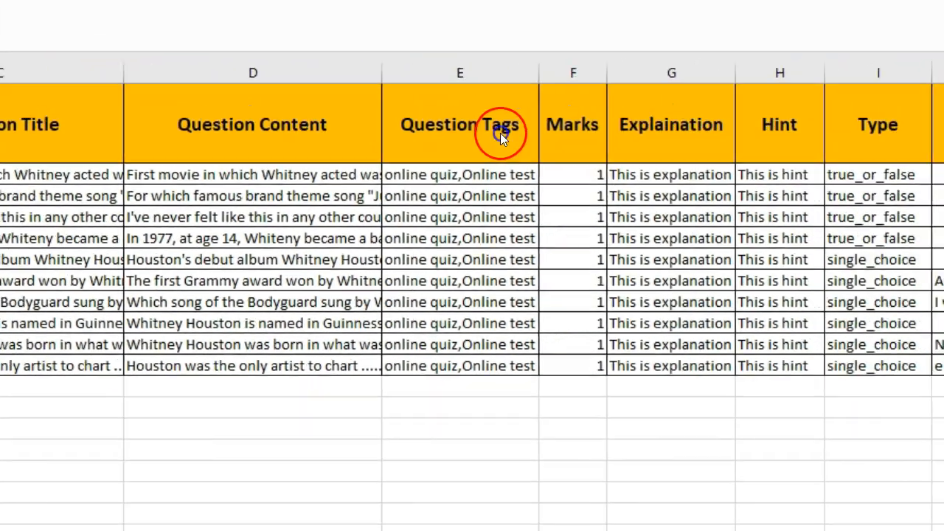
- Examine the sample entries under Question Tags, Marks, Explaination and Hint
click(500, 134)
click(483, 178)
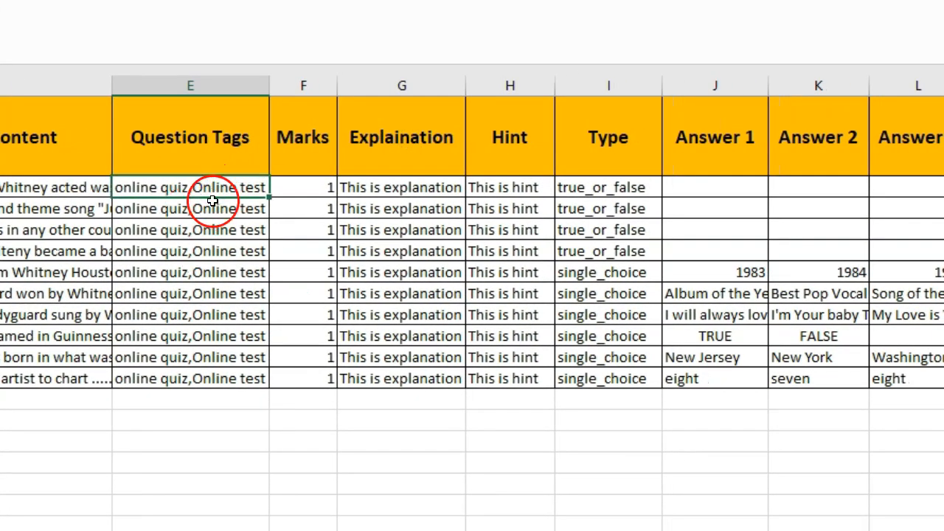
mouse_move(212, 193)
mouse_down()
mouse_move(231, 331)
mouse_move(228, 398)
mouse_up()
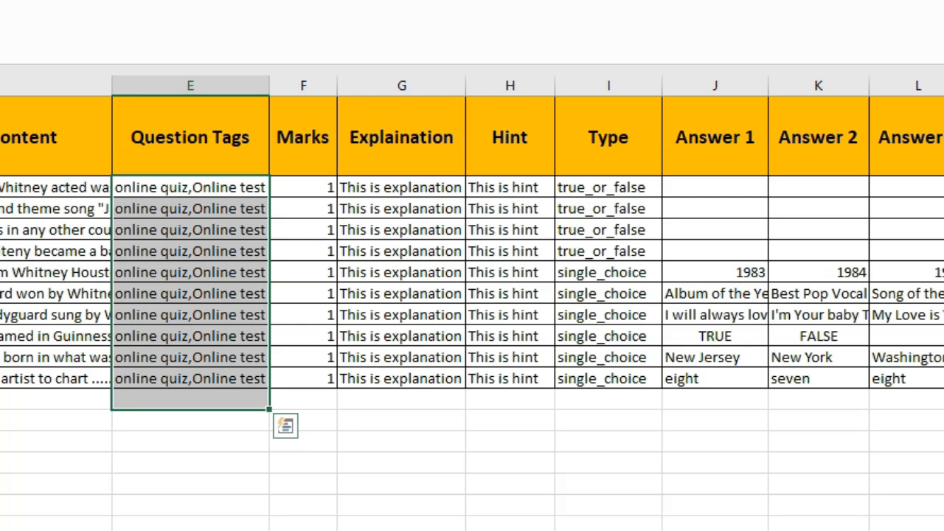
click(316, 186)
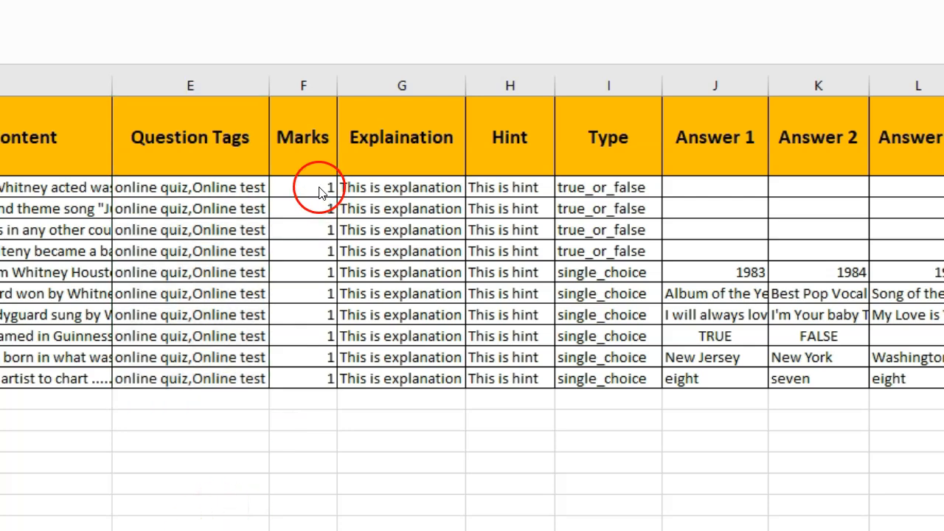
drag(317, 186, 313, 397)
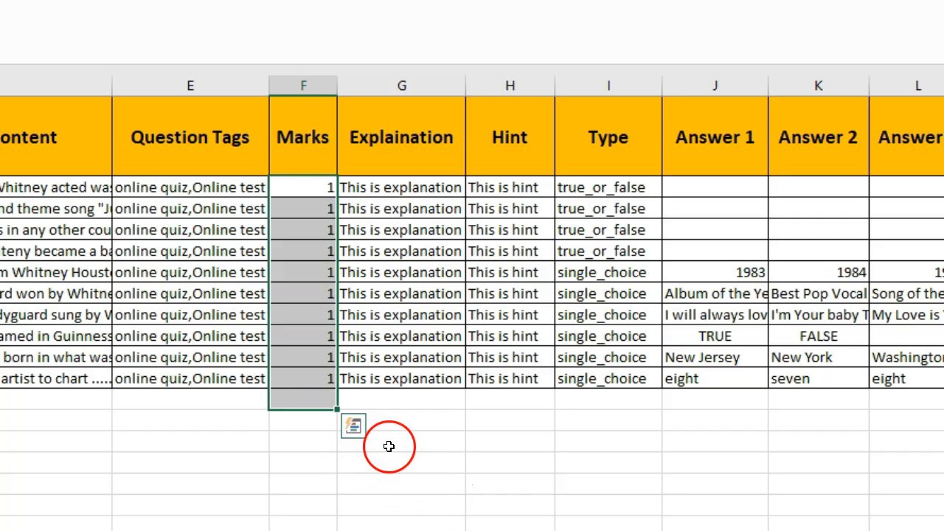
click(416, 170)
drag(408, 189, 411, 379)
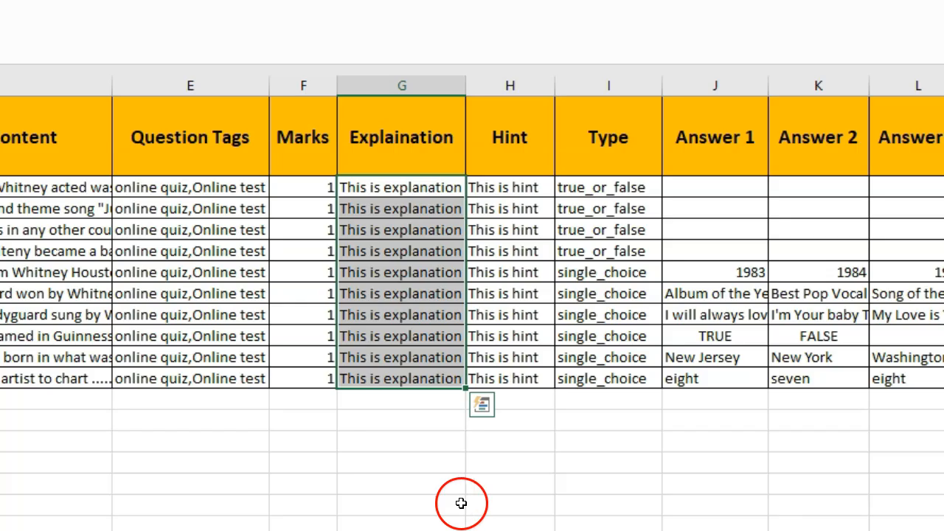
drag(524, 171, 529, 405)
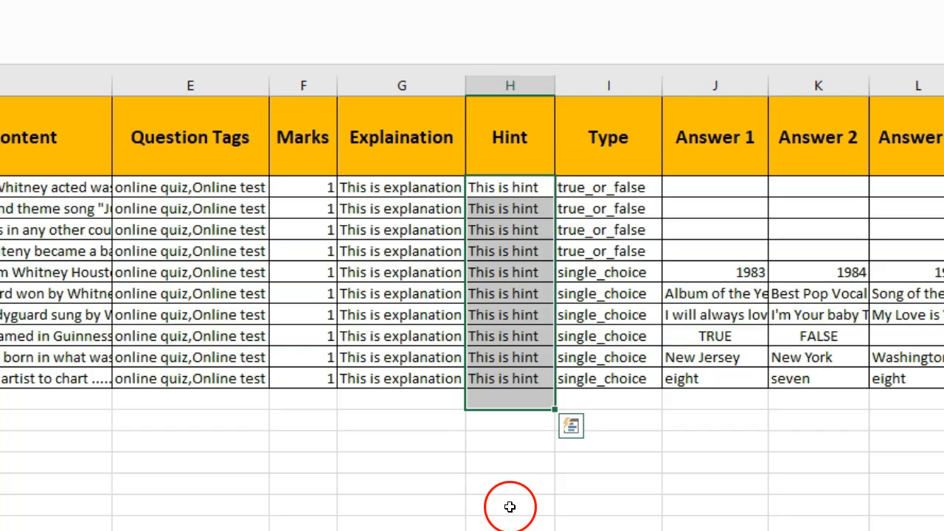
- Examine the question types in the Type column, covering the true_or_false and single_choice rows
click(620, 171)
drag(620, 189, 634, 392)
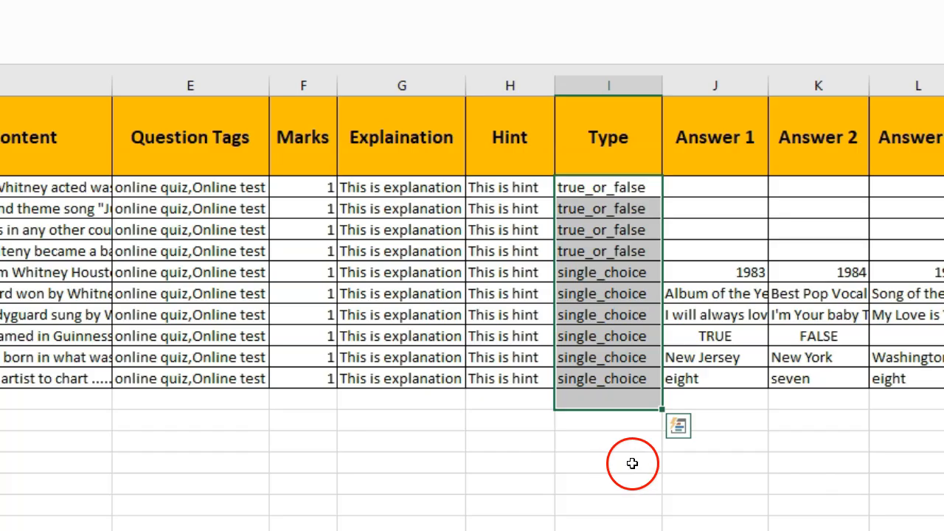
drag(600, 298, 611, 399)
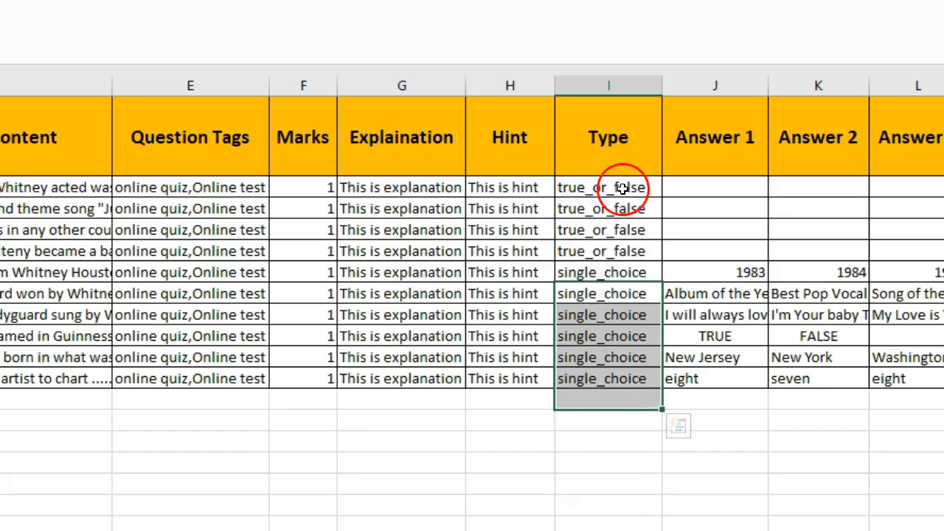
drag(621, 187, 624, 325)
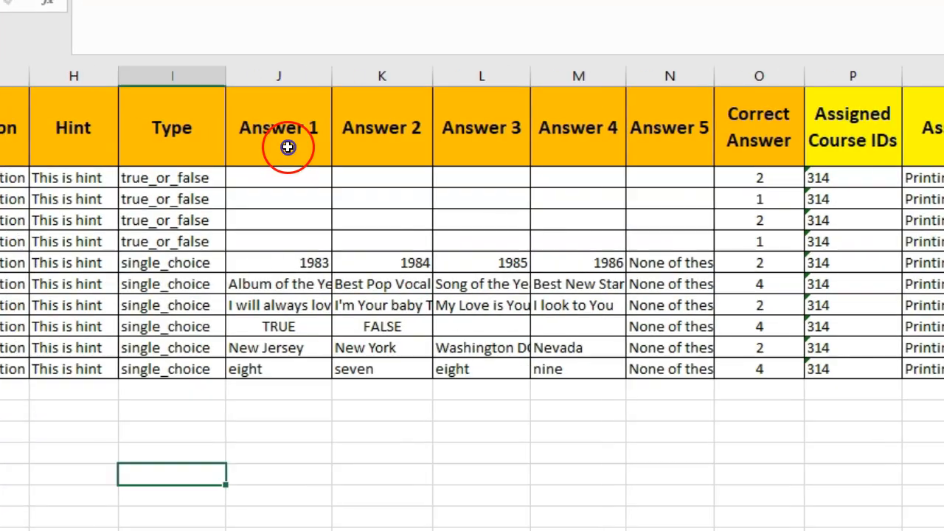
- Review the Answer 1 to Answer 5 columns and the Correct Answer column
drag(287, 148, 656, 156)
drag(720, 154, 752, 373)
click(857, 334)
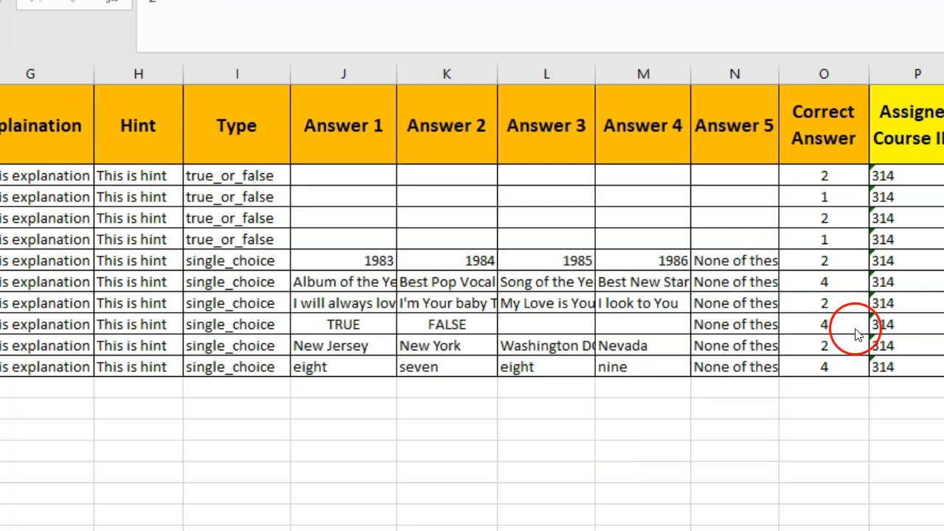
- Set the Correct Answer of the New Jersey / New York / Washington DC / Nevada question to 3
click(831, 322)
click(854, 338)
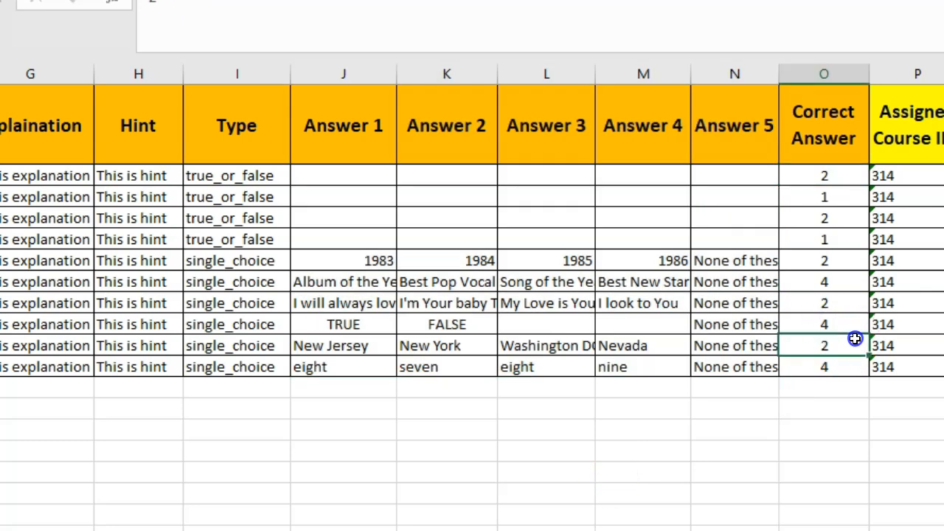
click(859, 383)
- Compare the Correct Answer numbers of the single_choice rows with those of the true_or_false rows
drag(845, 283, 845, 367)
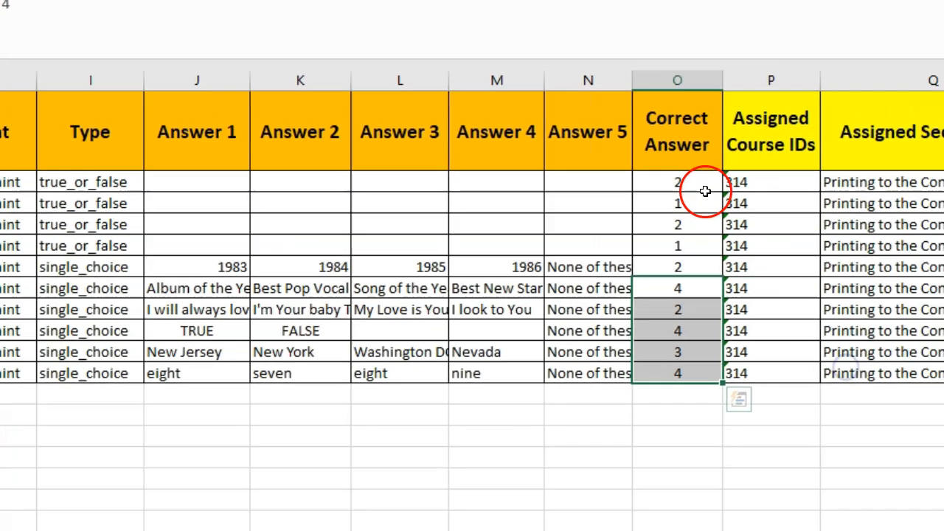
drag(852, 181, 851, 268)
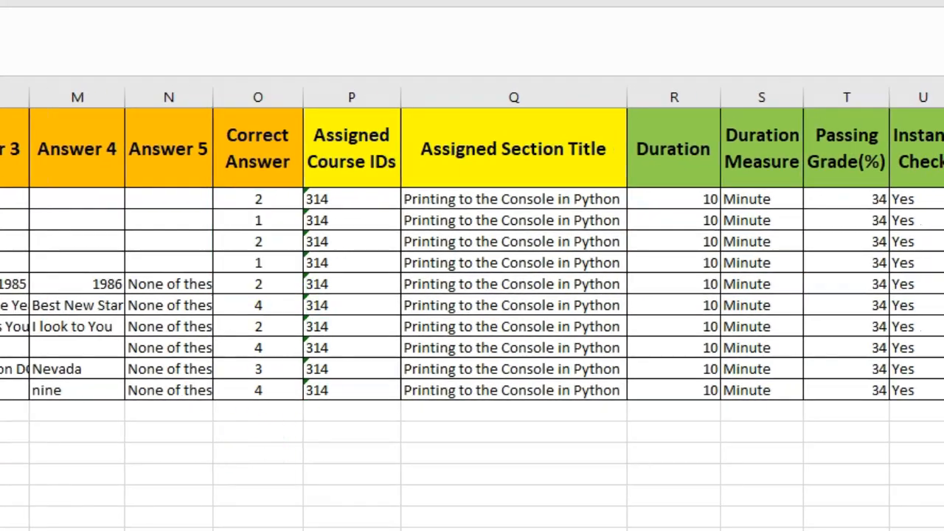
drag(258, 199, 258, 283)
drag(4, 199, 290, 381)
click(379, 517)
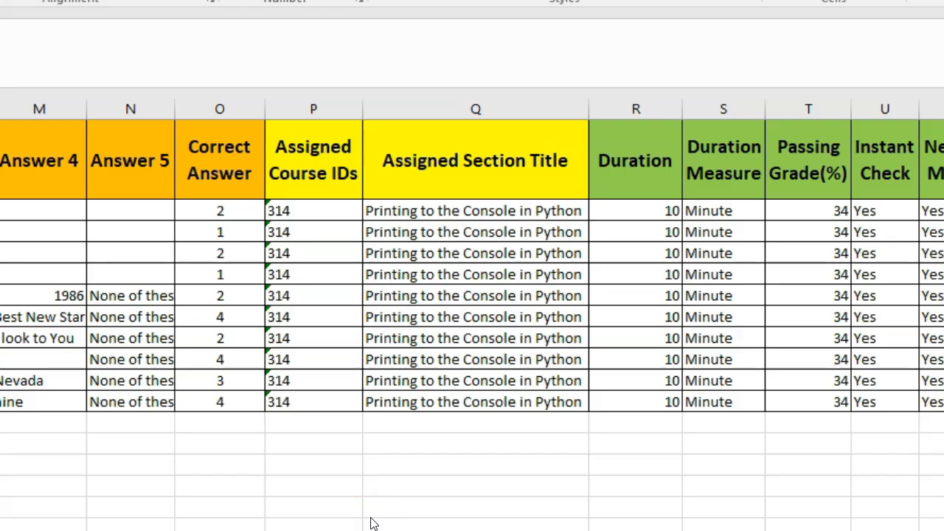
- Examine the Assigned Course IDs and Assigned Section Title columns for all sample questions
click(323, 162)
drag(323, 184, 519, 460)
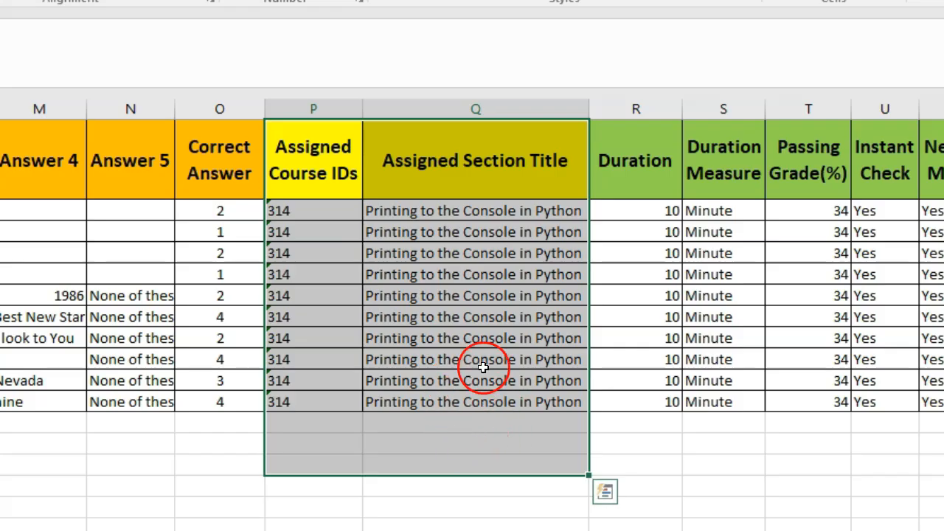
click(435, 160)
drag(335, 212, 357, 450)
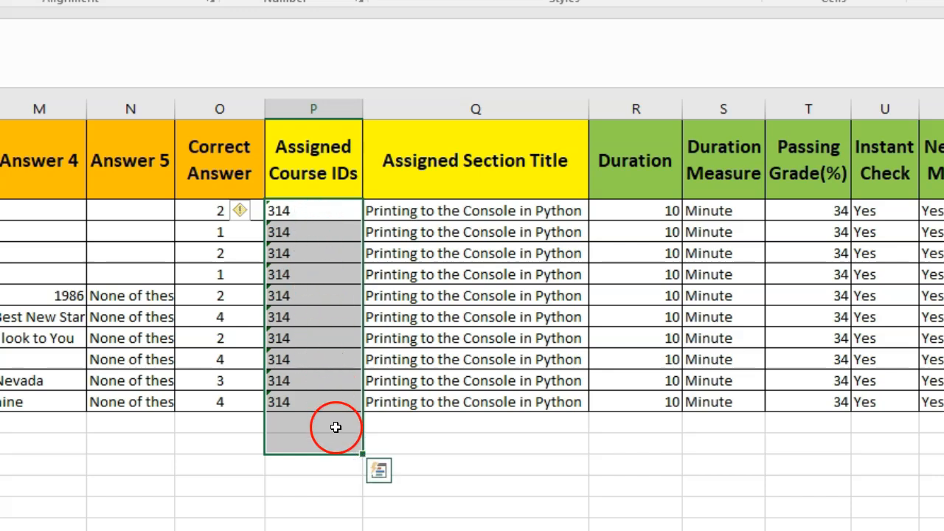
click(513, 183)
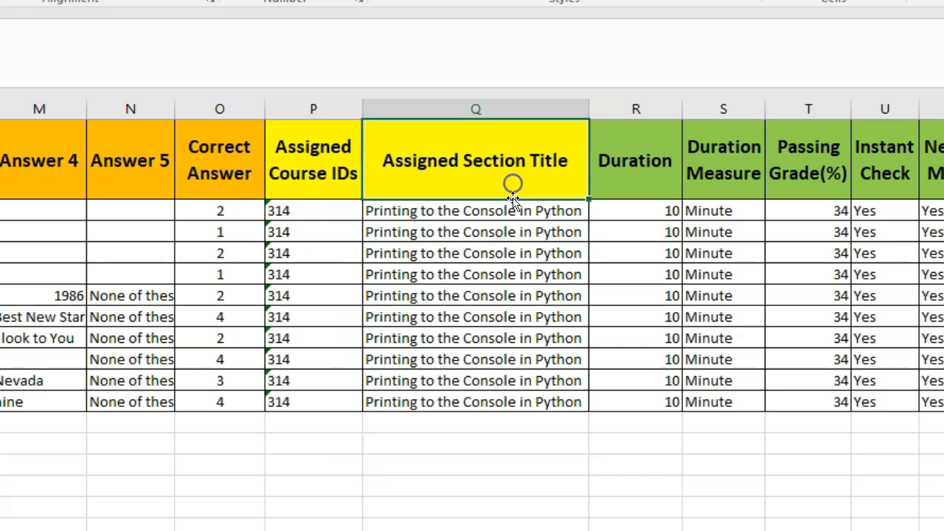
drag(506, 211, 517, 439)
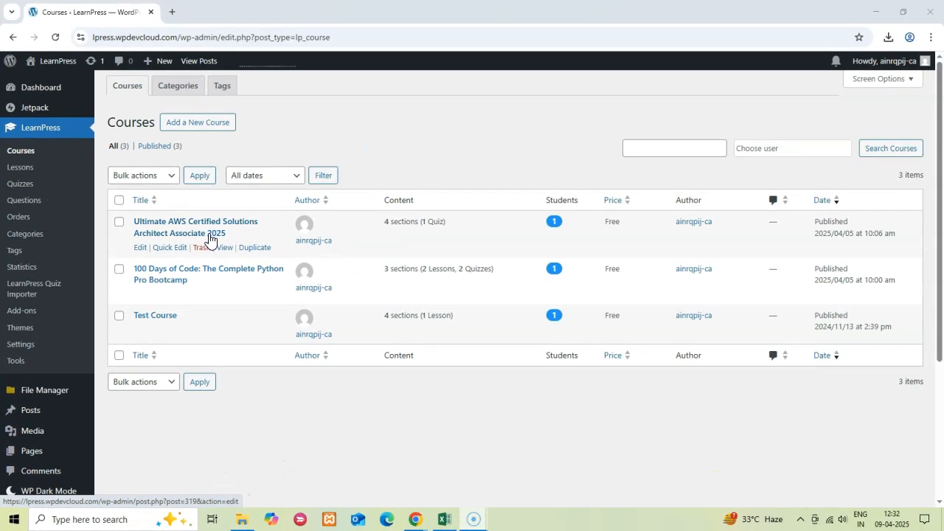
- In Chrome, open the Ultimate AWS Certified Solutions Architect Associate 2025 course for editing and highlight its course ID in the page address
click(235, 206)
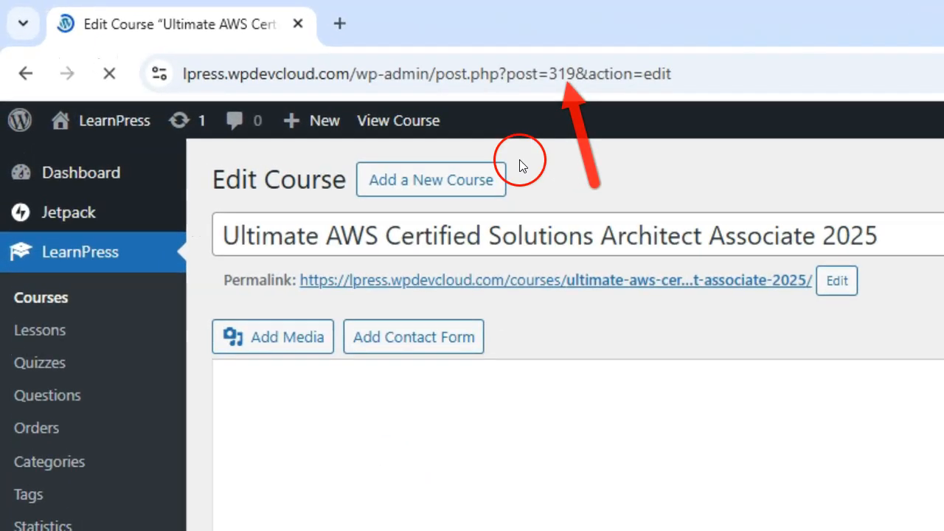
drag(283, 36, 295, 35)
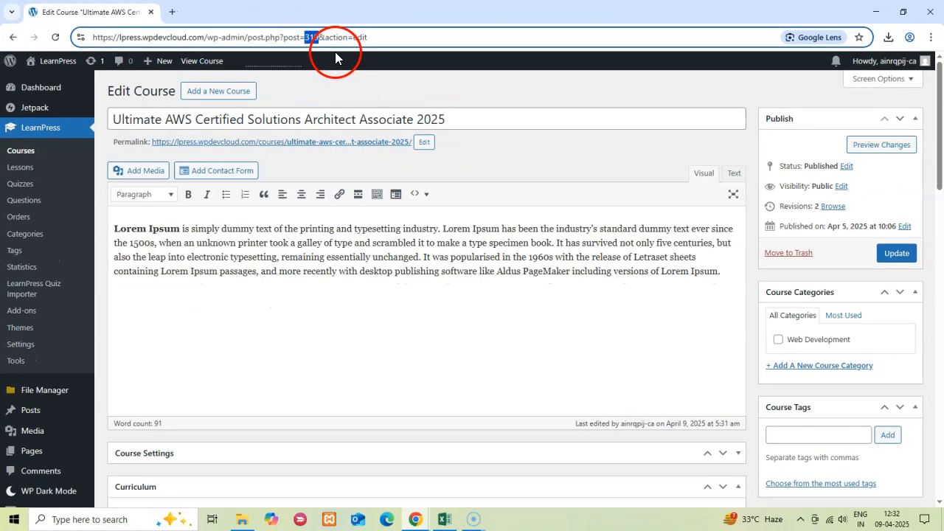
- Search the WordPress plugin directory for "catch ID", and install and activate the Catch IDs plugin
scroll(111, 375, down, 3)
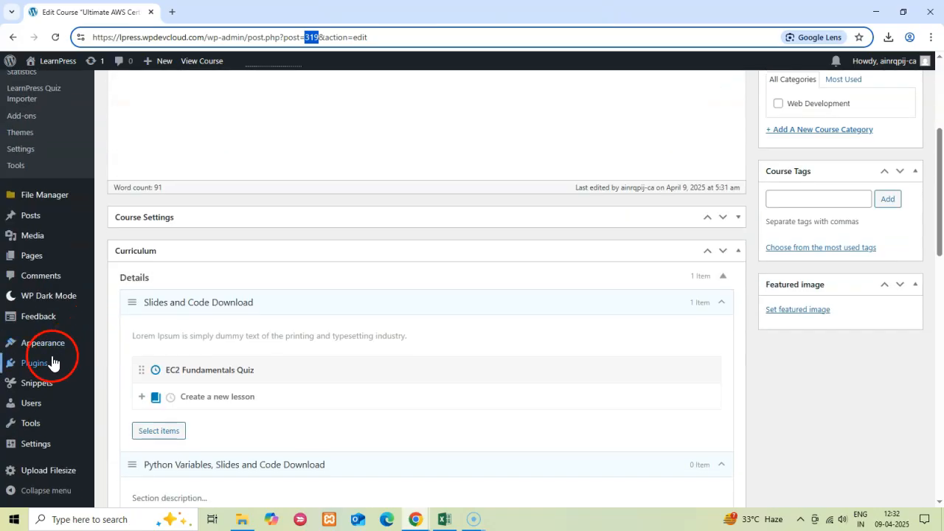
mouse_move(71, 374)
click(121, 383)
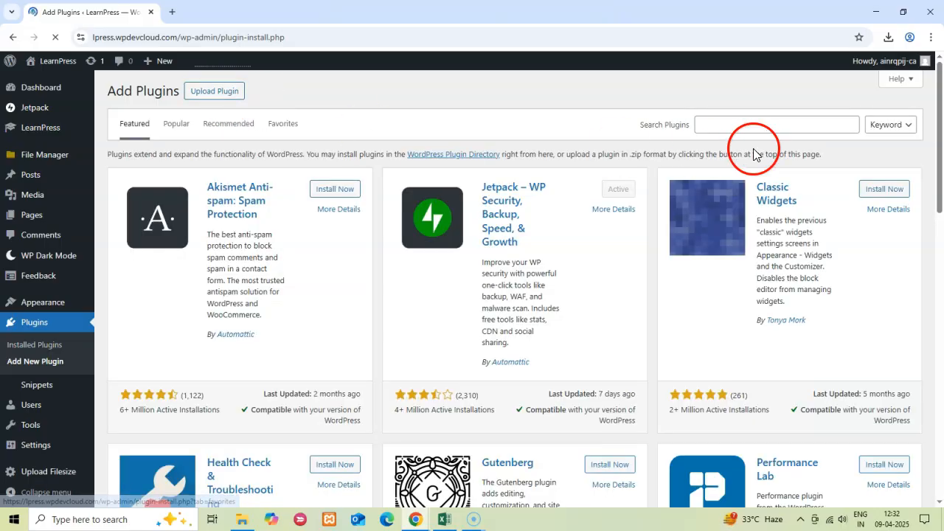
click(754, 124)
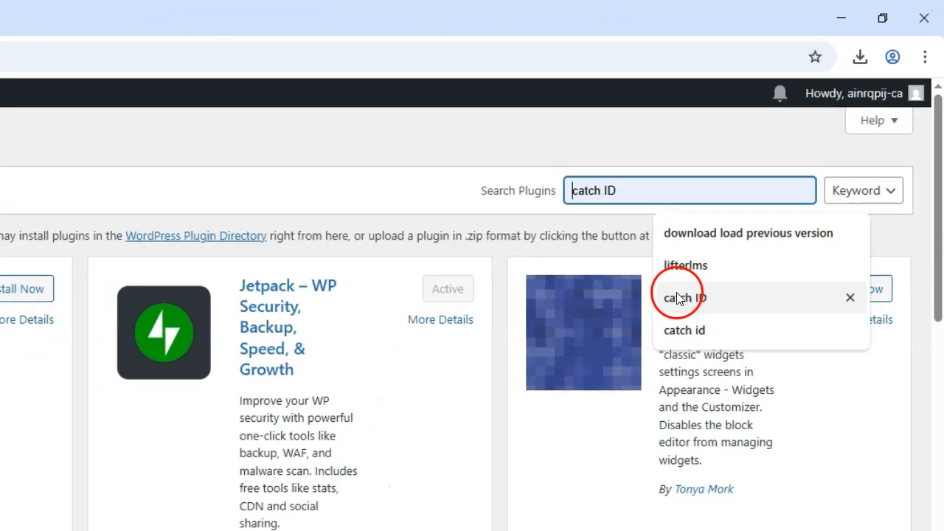
click(773, 195)
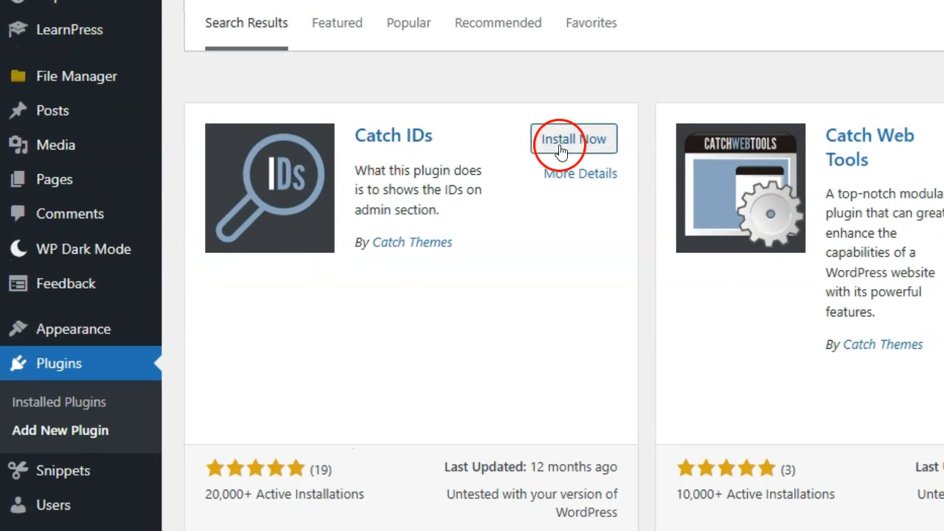
click(560, 151)
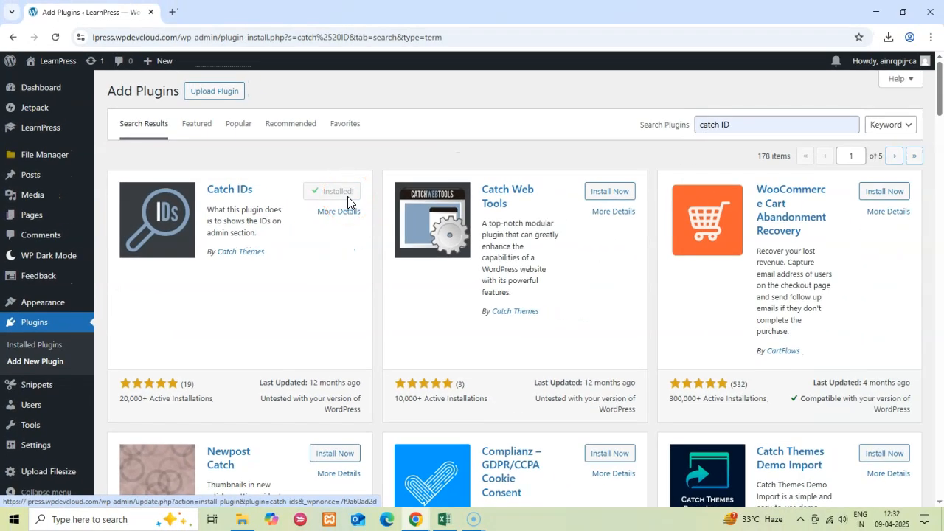
click(348, 200)
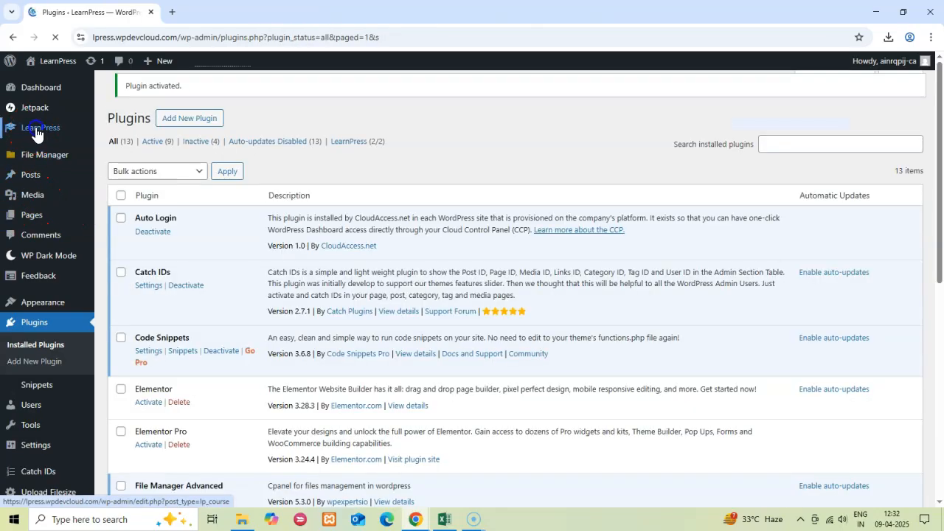
- Open the LearnPress course list and check the IDs of the AWS and 100 Days of Code courses
click(126, 135)
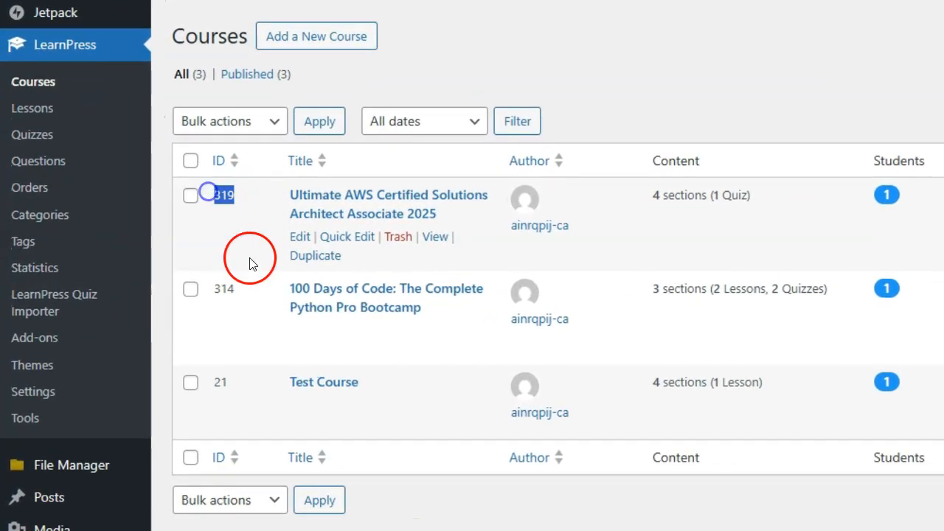
double_click(223, 288)
click(314, 441)
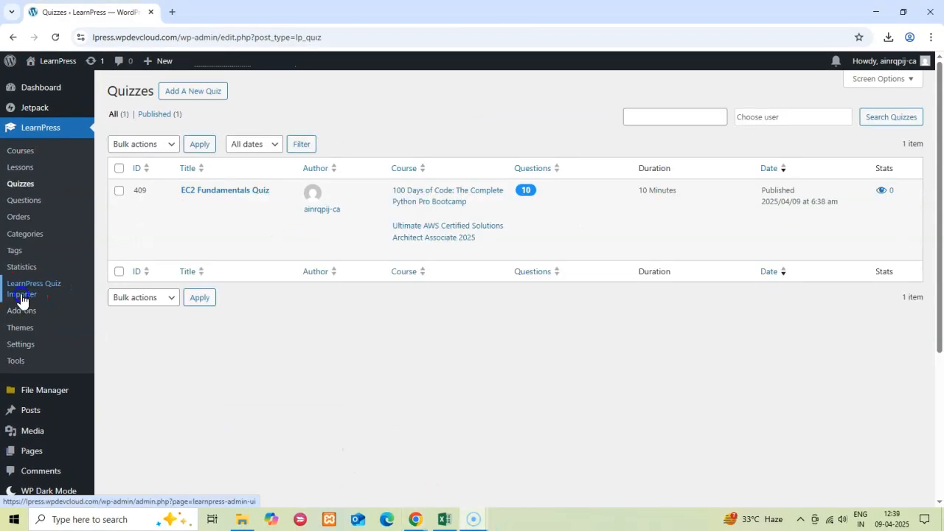
- Upload demo (1).csv from Downloads in the LearnPress Quiz Importer and process it
click(22, 295)
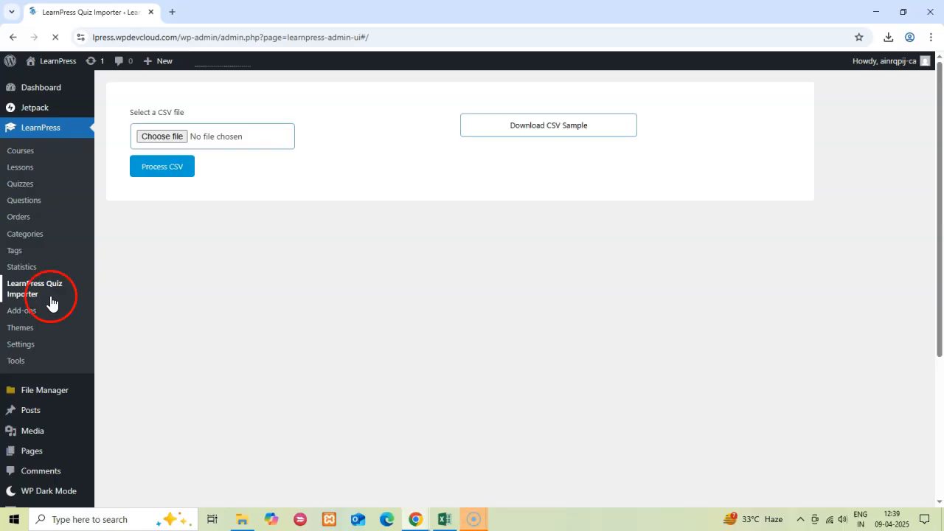
click(177, 136)
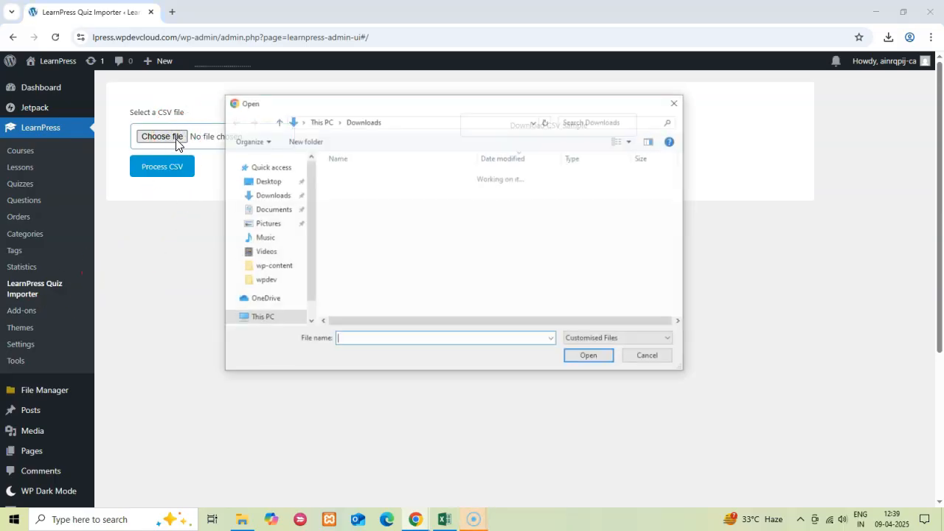
click(361, 204)
click(586, 354)
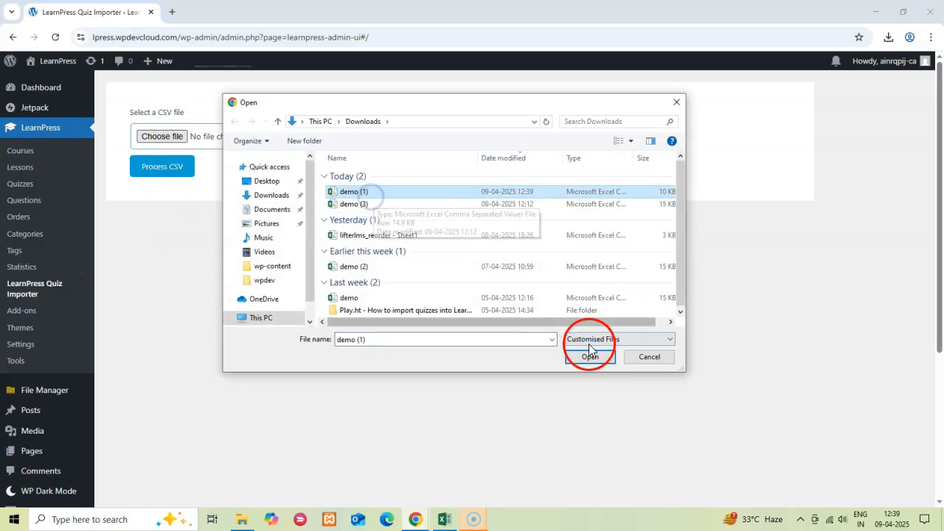
click(185, 176)
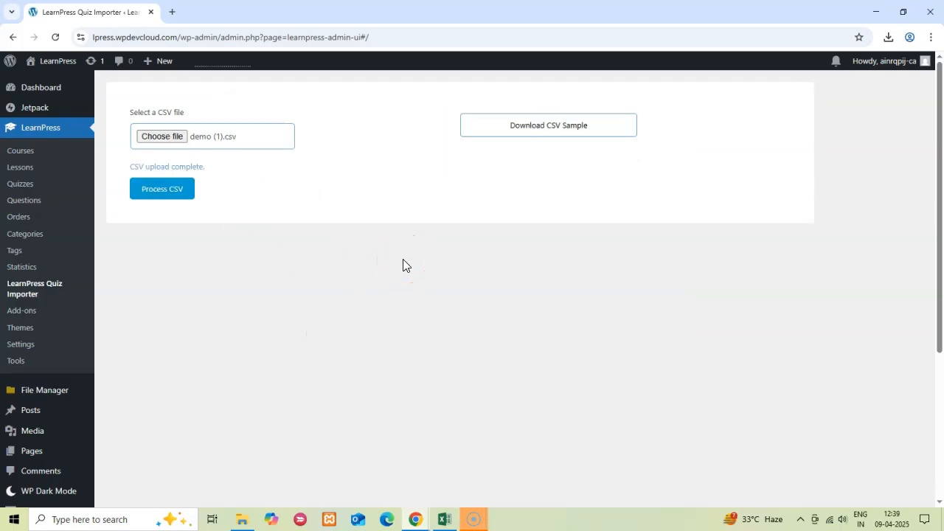
- Open the LearnPress quiz list and check the Sample Quiz entry with its assigned course and questions
click(21, 185)
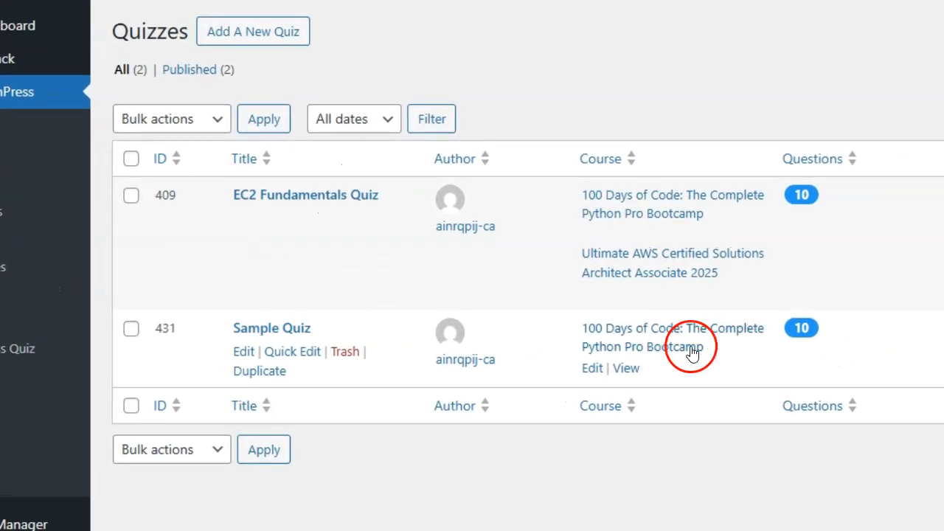
double_click(272, 328)
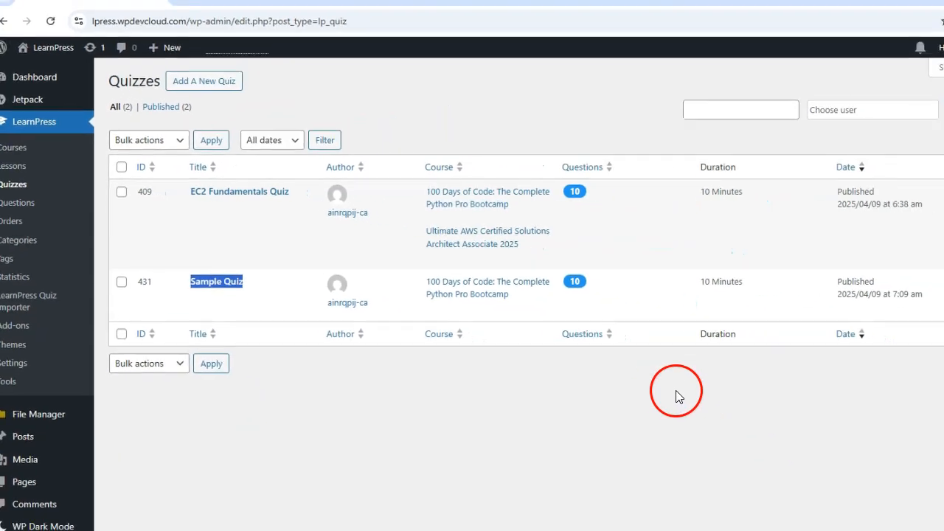
click(921, 484)
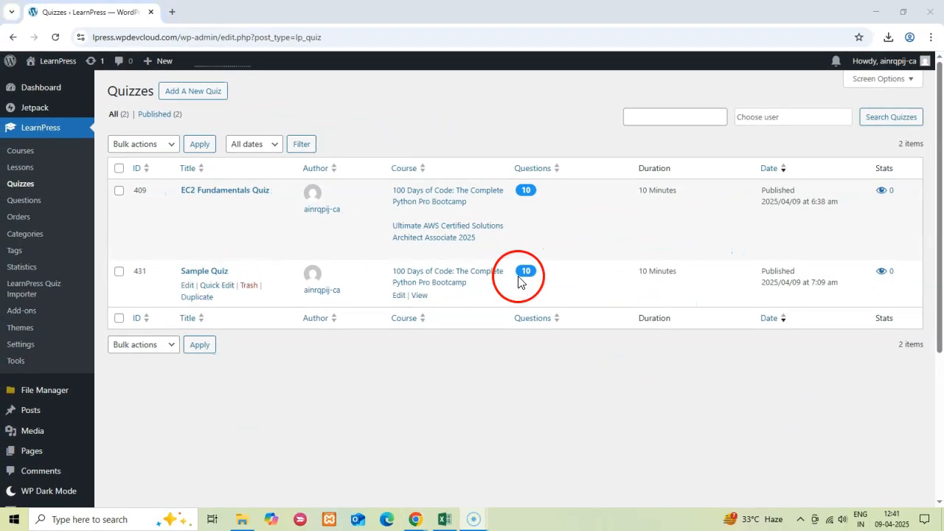
- Switch to the demo (1) workbook in Excel and review the Assigned Course IDs and Assigned Section Title of all questions
click(444, 519)
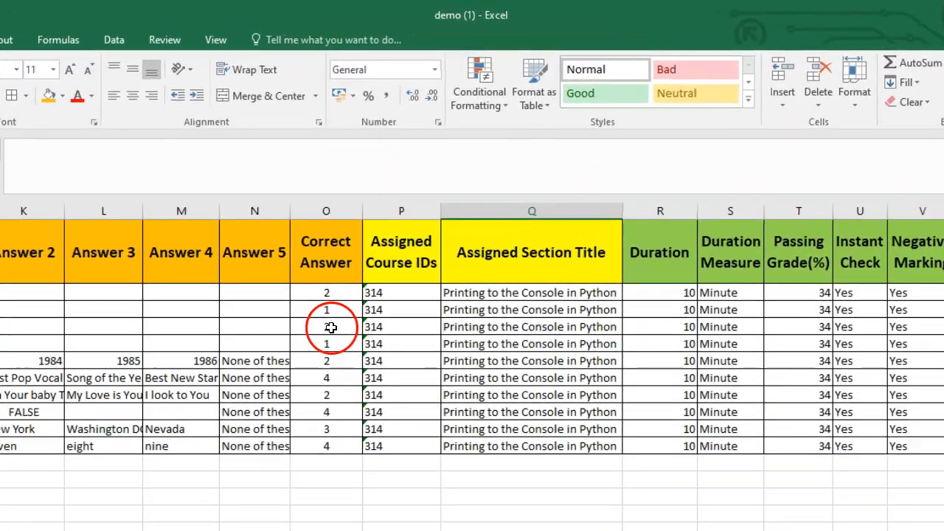
drag(384, 293, 398, 446)
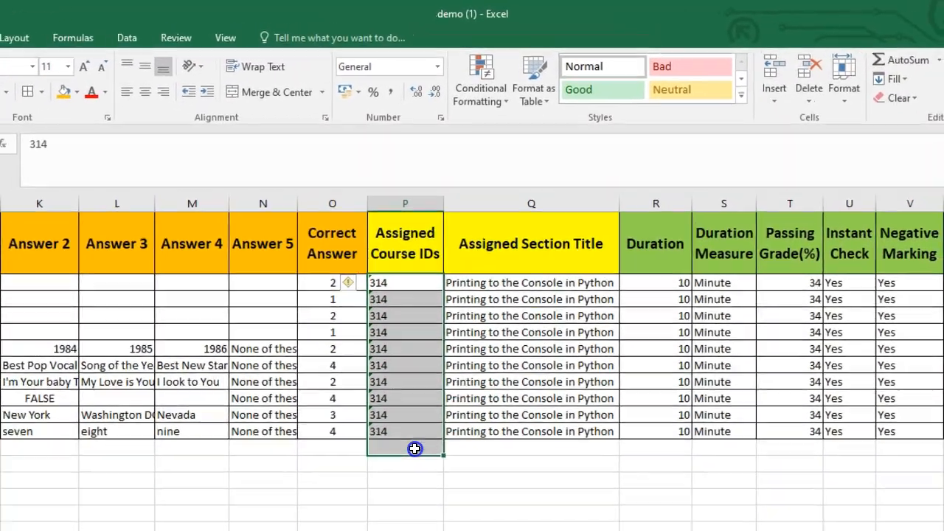
drag(504, 292, 542, 411)
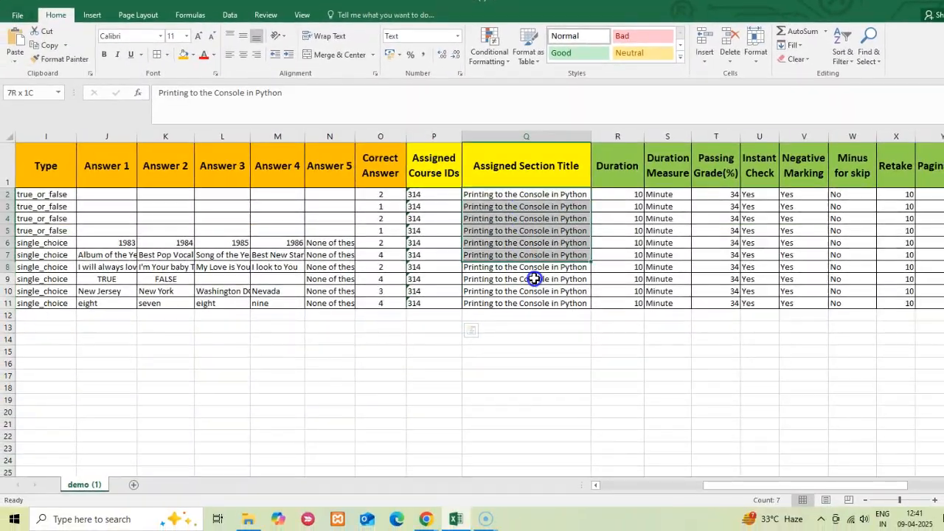
drag(534, 279, 527, 303)
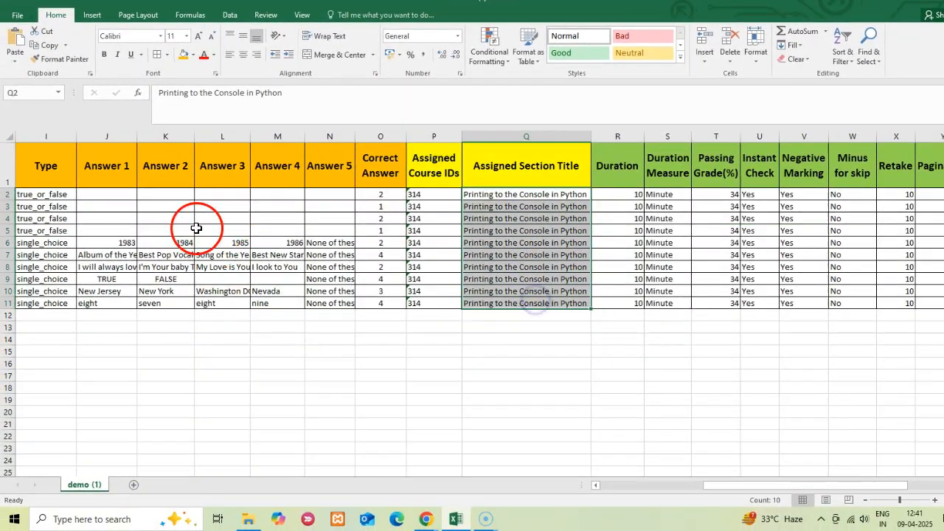
drag(42, 194, 235, 206)
- Clear the Assigned Course IDs and Assigned Section Title values of all ten questions
click(431, 197)
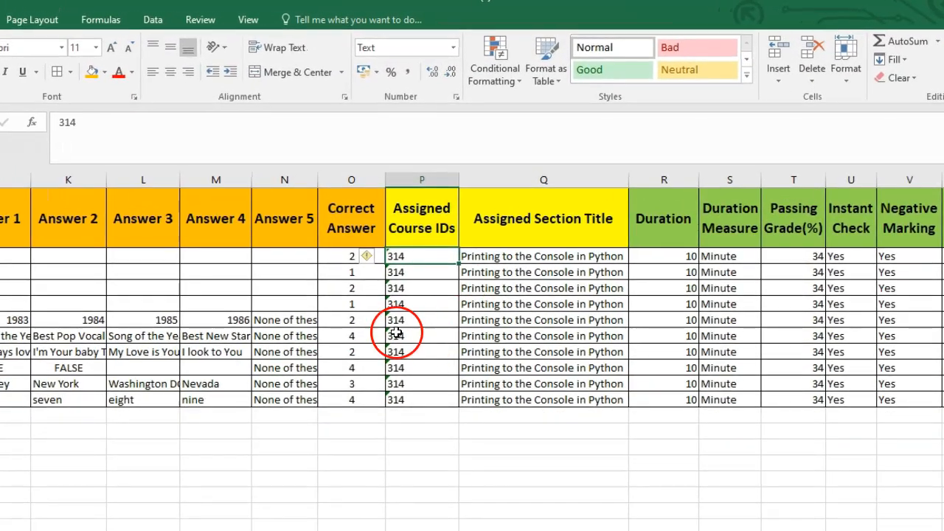
drag(430, 265, 525, 403)
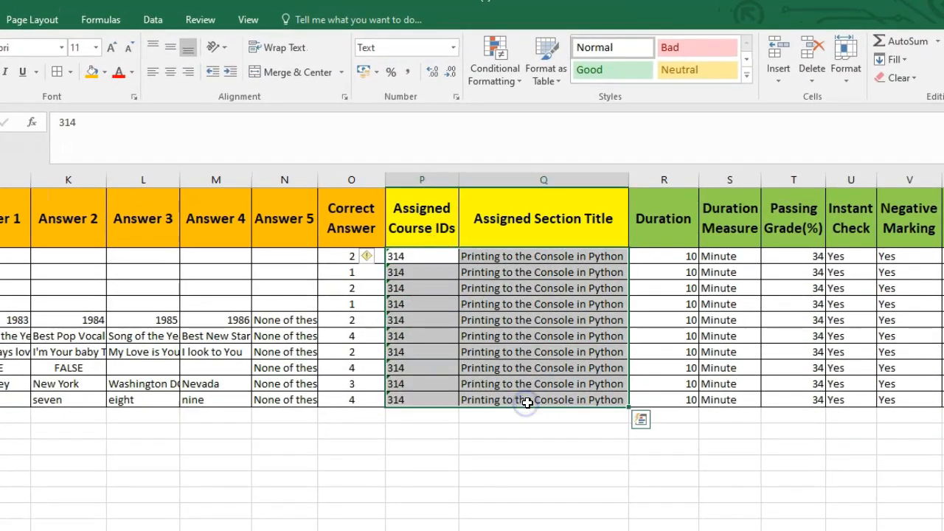
key(Delete)
- Set the Assigned Course IDs to 319 for all ten questions, copying the same value down instead of a series
click(410, 257)
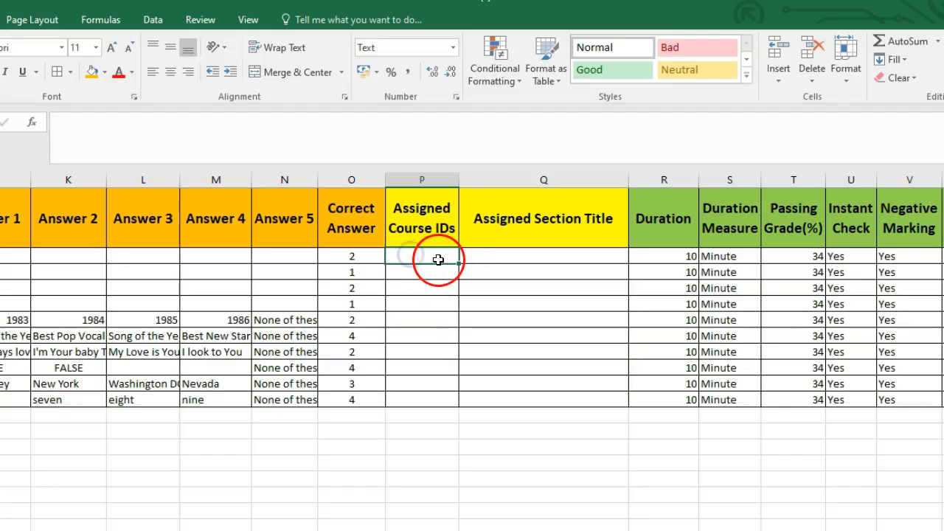
text(3)
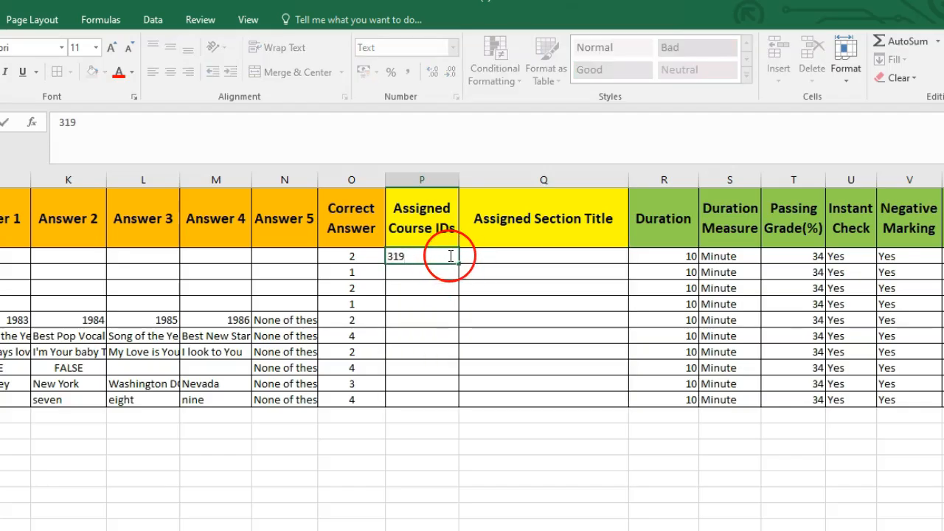
text(19)
click(458, 266)
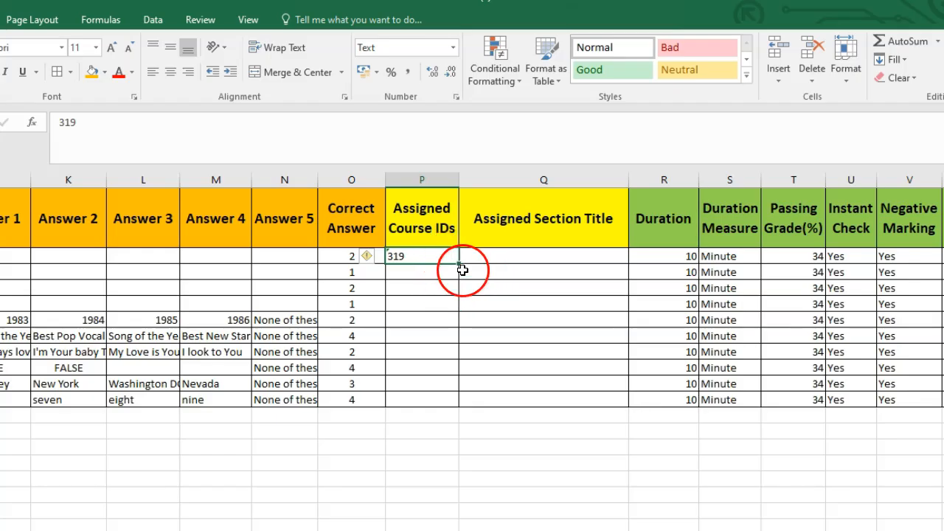
drag(458, 263, 450, 406)
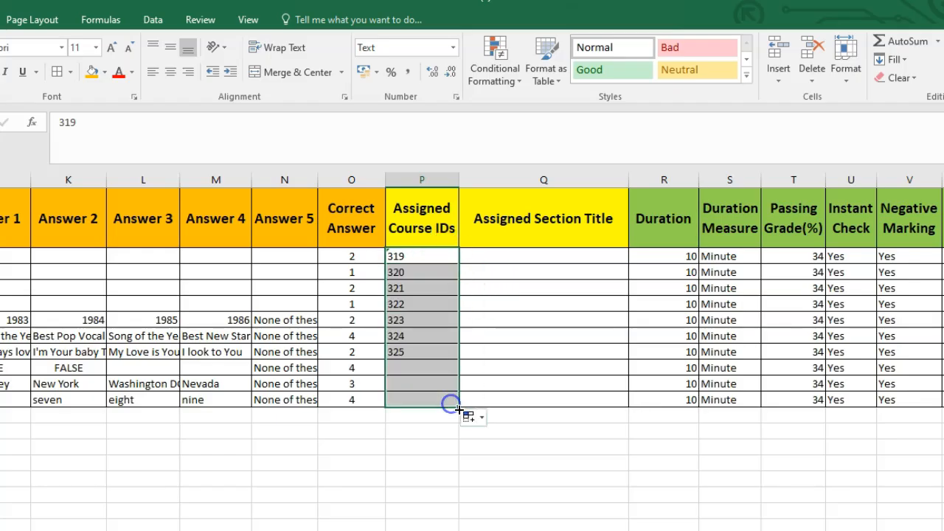
click(476, 417)
click(473, 417)
click(491, 435)
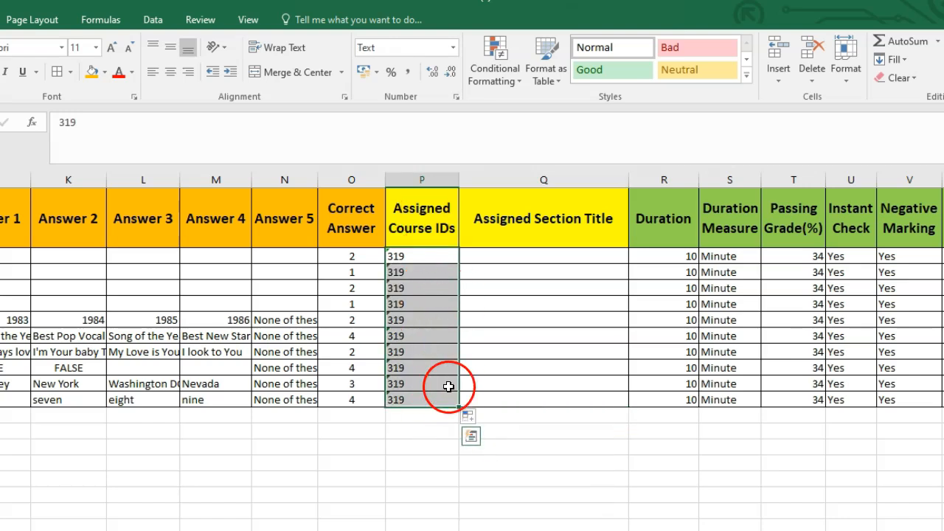
- Enter EC2 Fundamentals as the Assigned Section Title of the first question and fill it down to all ten rows
double_click(519, 257)
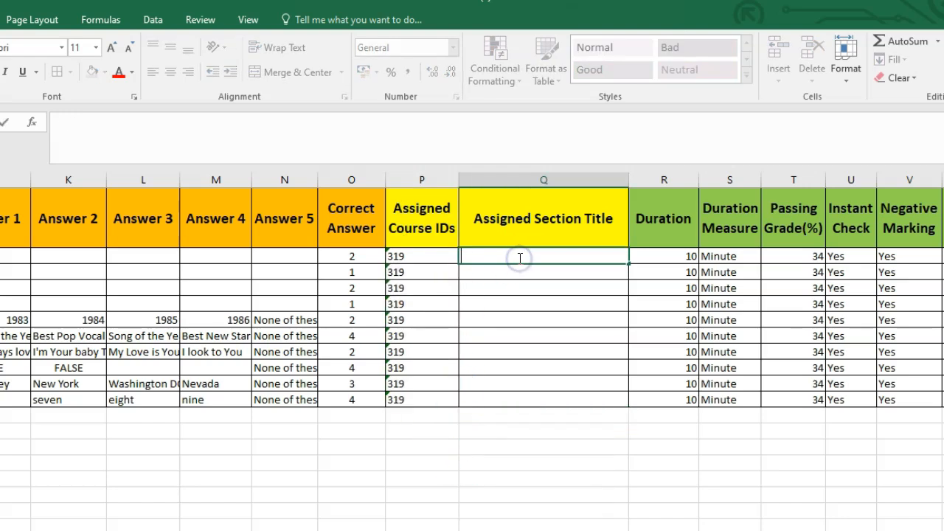
drag(629, 266, 604, 409)
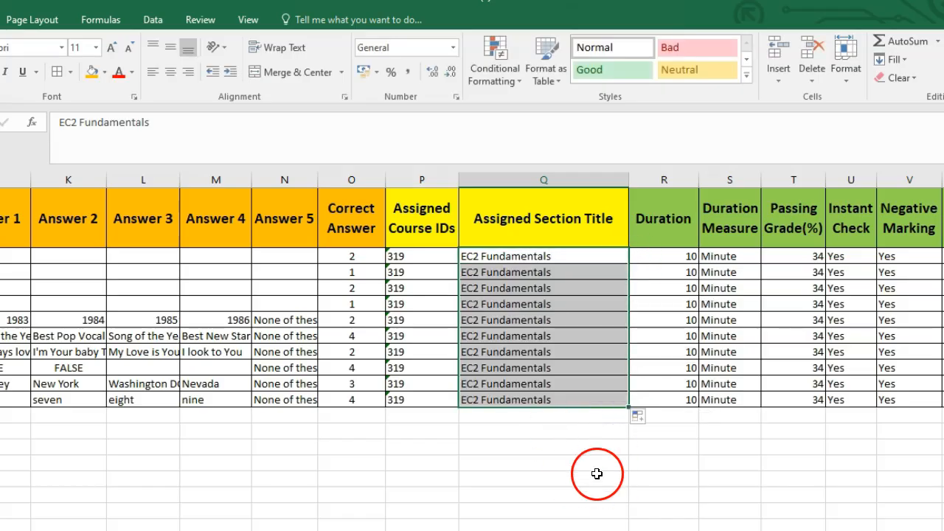
click(560, 494)
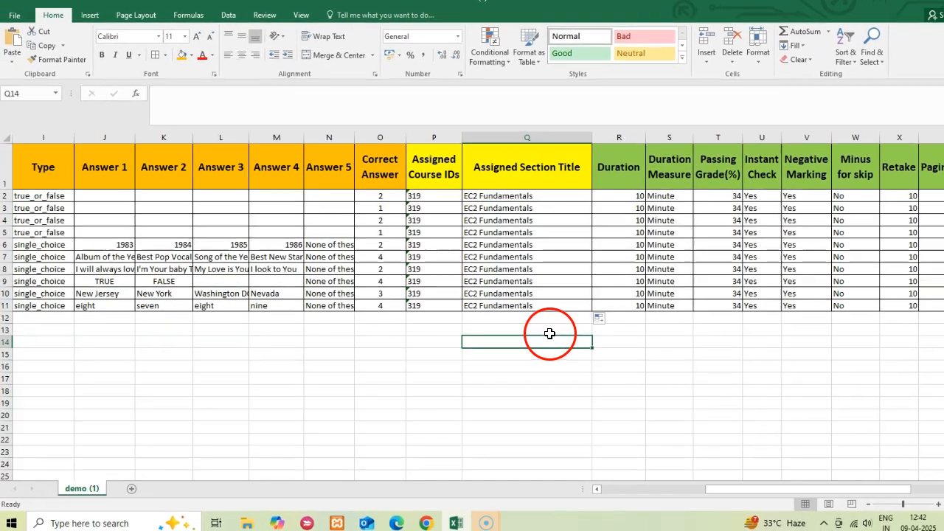
drag(221, 166, 797, 206)
click(676, 364)
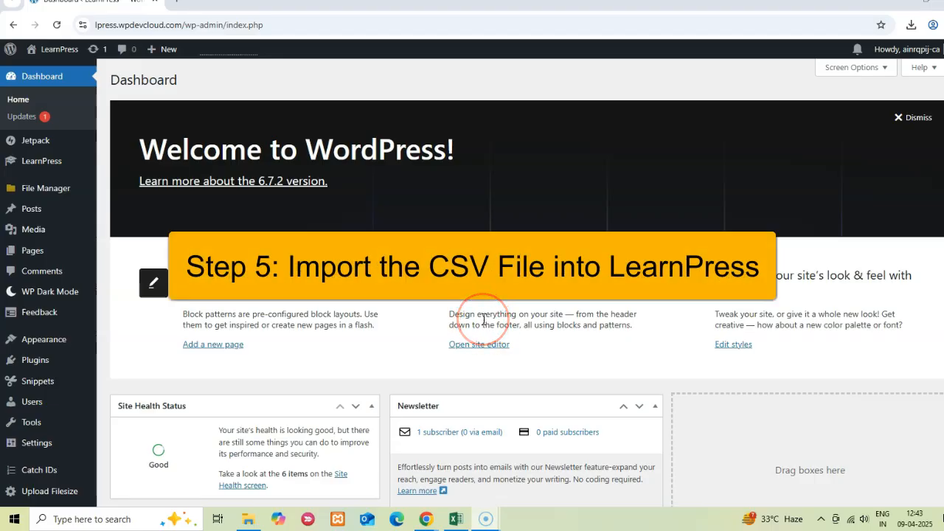
- In Chrome, open the LearnPress Quiz Importer again and import the edited demo (1).csv
click(29, 90)
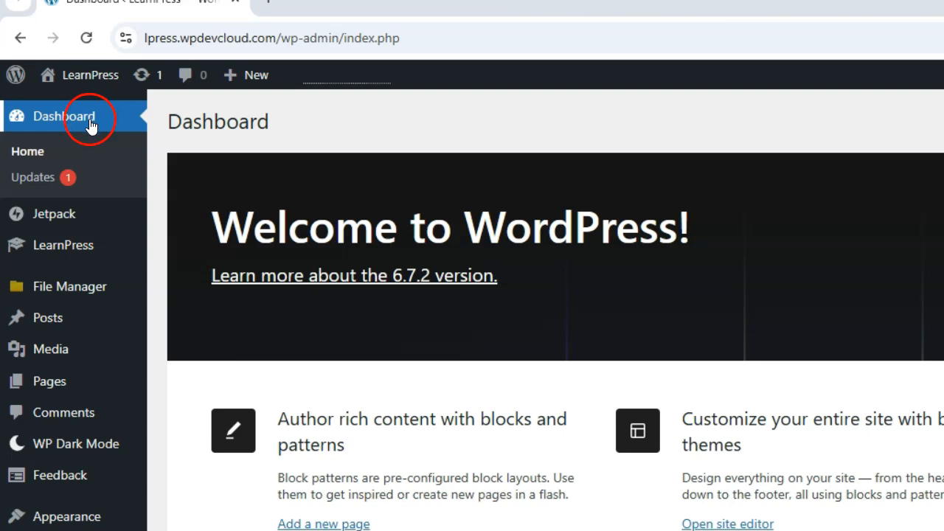
mouse_move(81, 253)
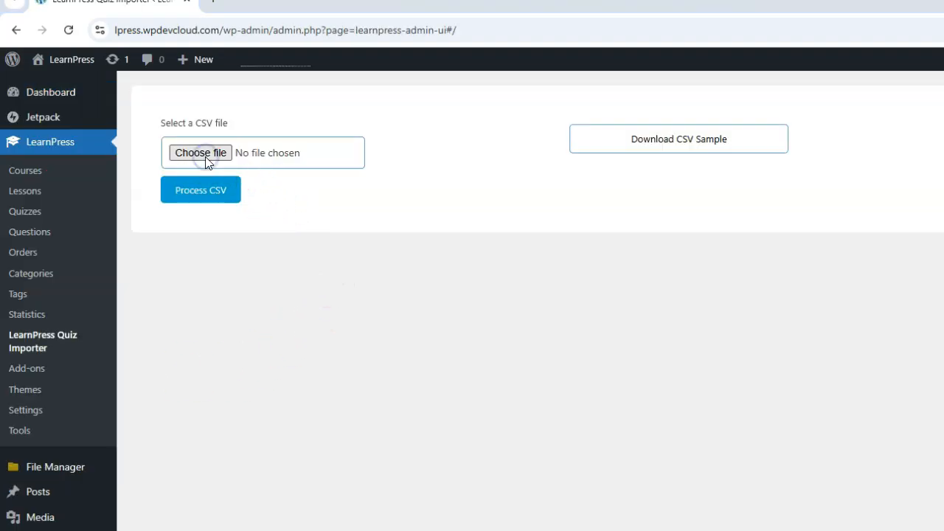
click(206, 159)
click(434, 224)
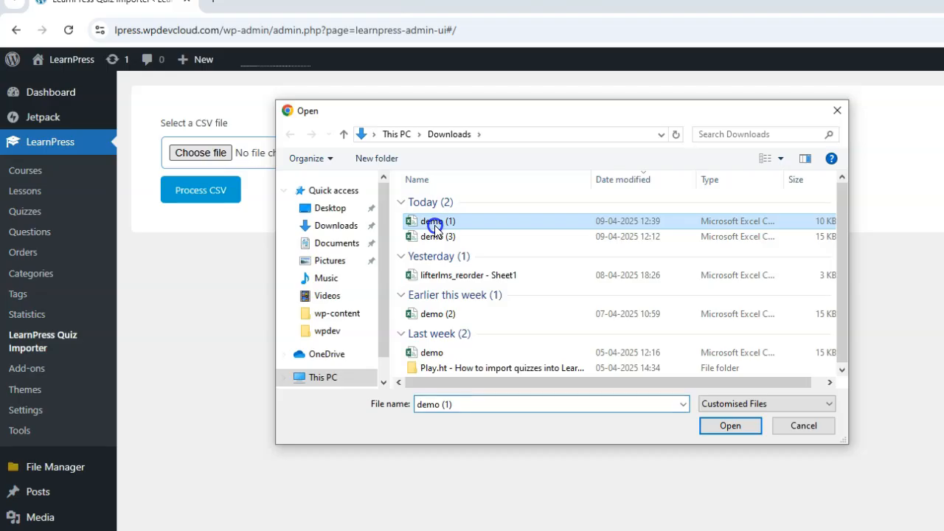
click(729, 425)
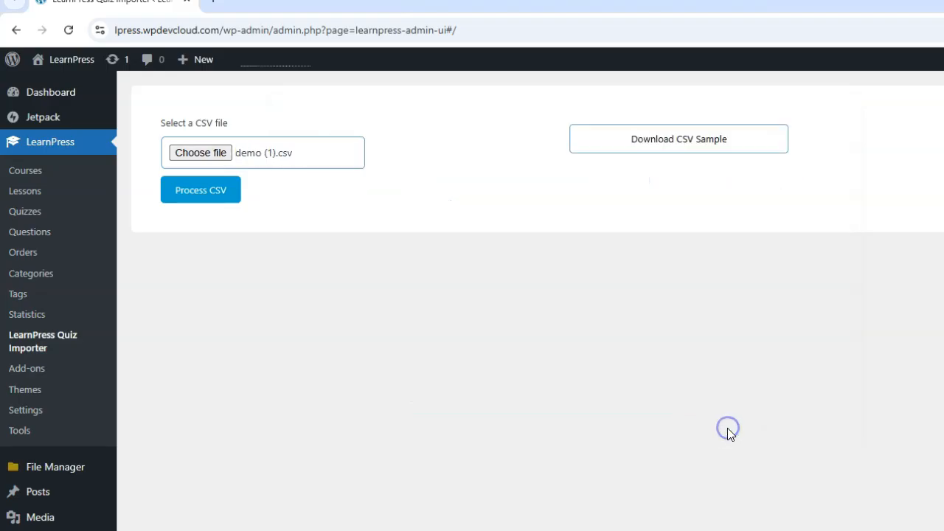
click(224, 201)
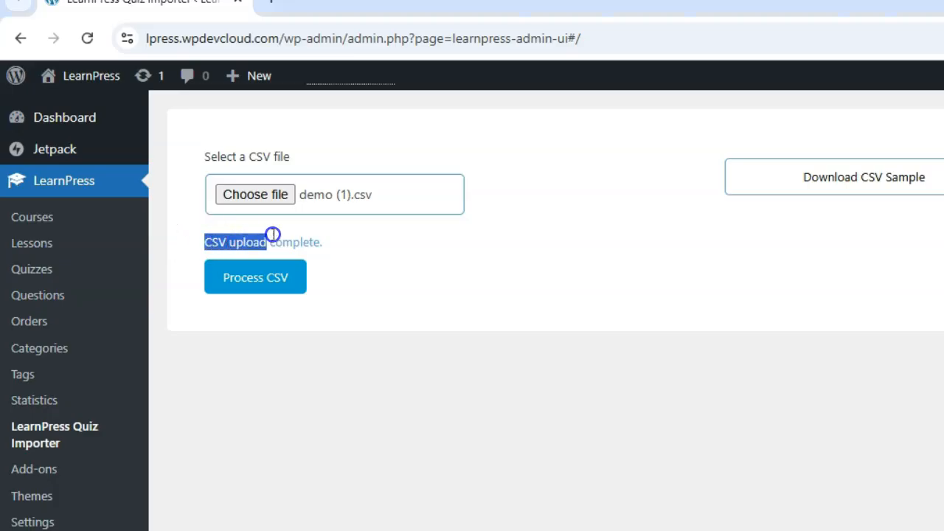
- Examine the quizzes listed in the curriculum of the 100 Days of Code course
click(568, 293)
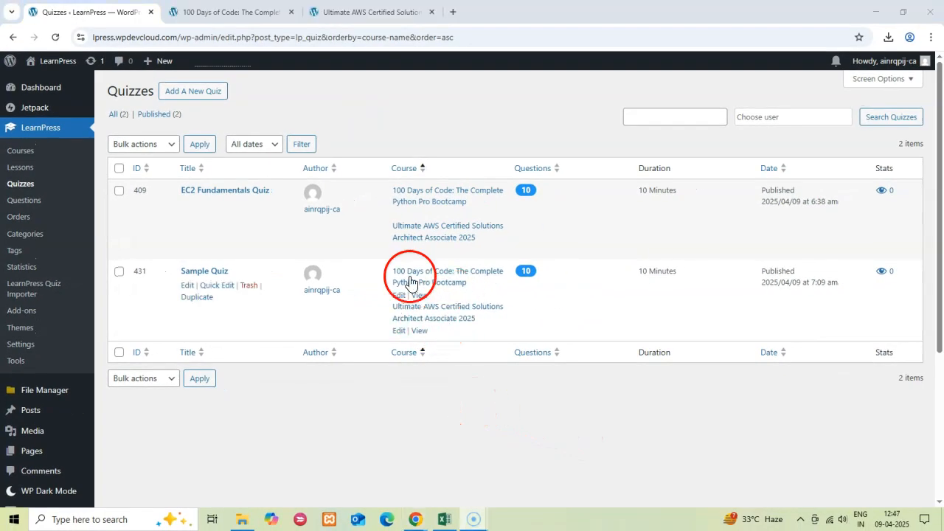
click(234, 12)
scroll(248, 311, down, 4)
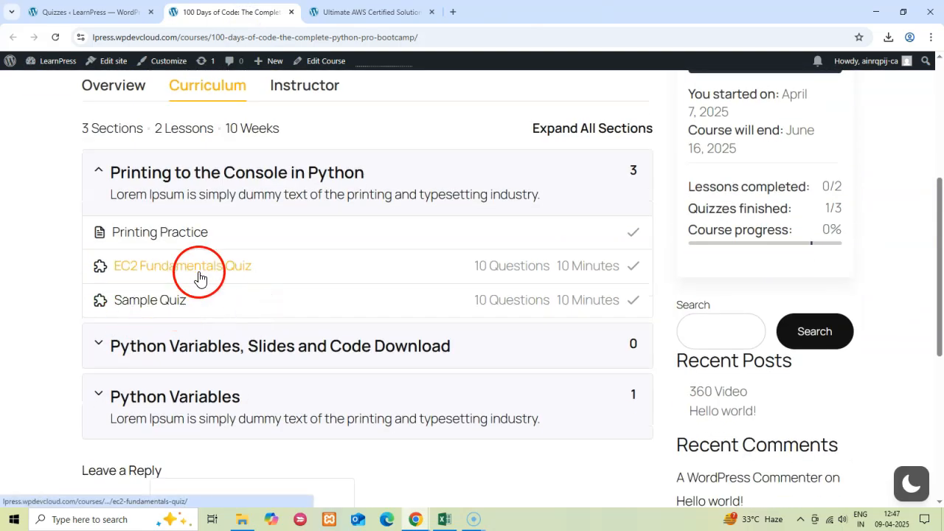
- Check the Ultimate AWS Certified Solutions Architect Associate 2025 curriculum, including the EC2 Fundamentals section, for its assigned quizzes
click(319, 15)
scroll(310, 360, down, 1)
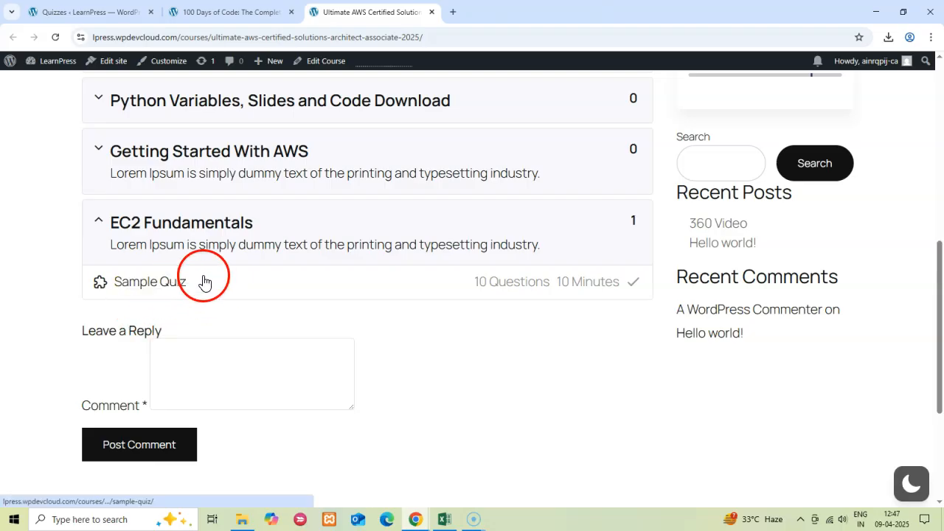
scroll(199, 269, up, 3)
scroll(199, 269, up, 2)
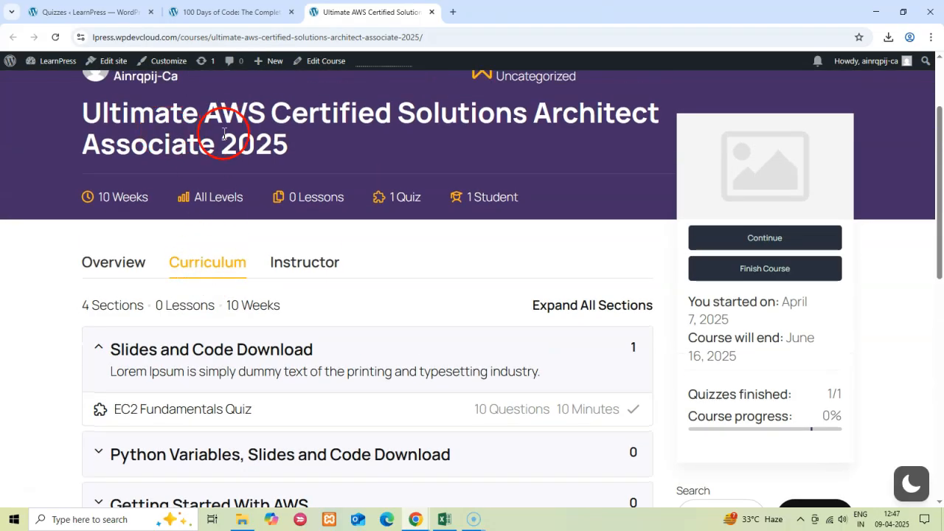
scroll(299, 248, down, 5)
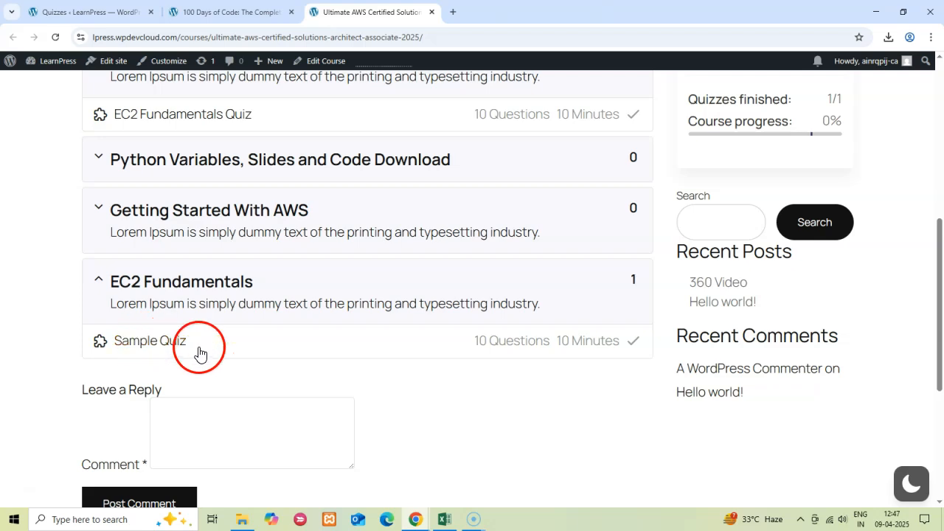
- Review the Printing to the Console in Python section of the 100 Days of Code course, and return to the Quizzes list
click(235, 12)
scroll(270, 189, up, 4)
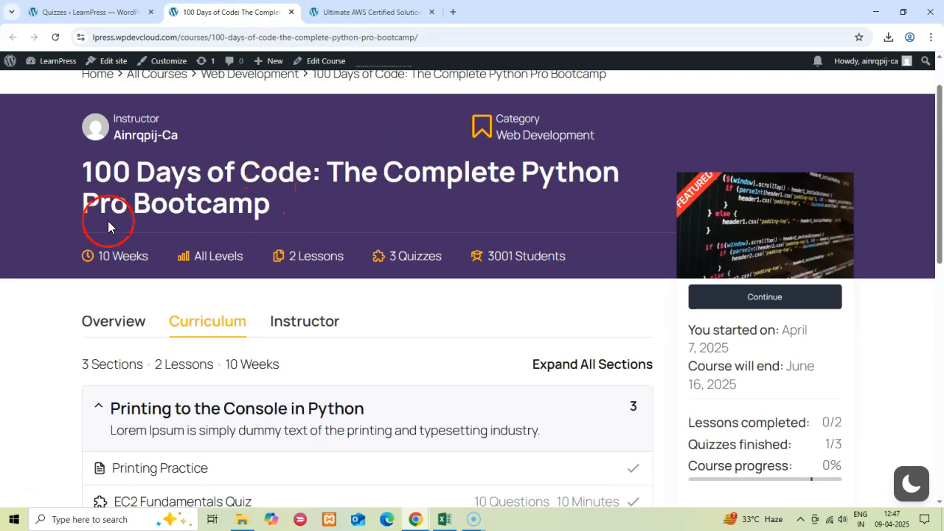
scroll(238, 221, down, 6)
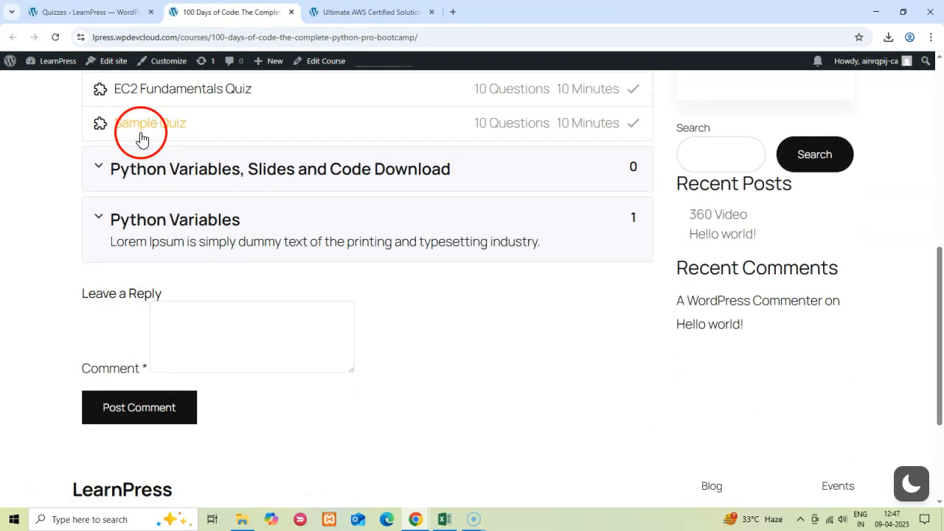
scroll(209, 169, up, 3)
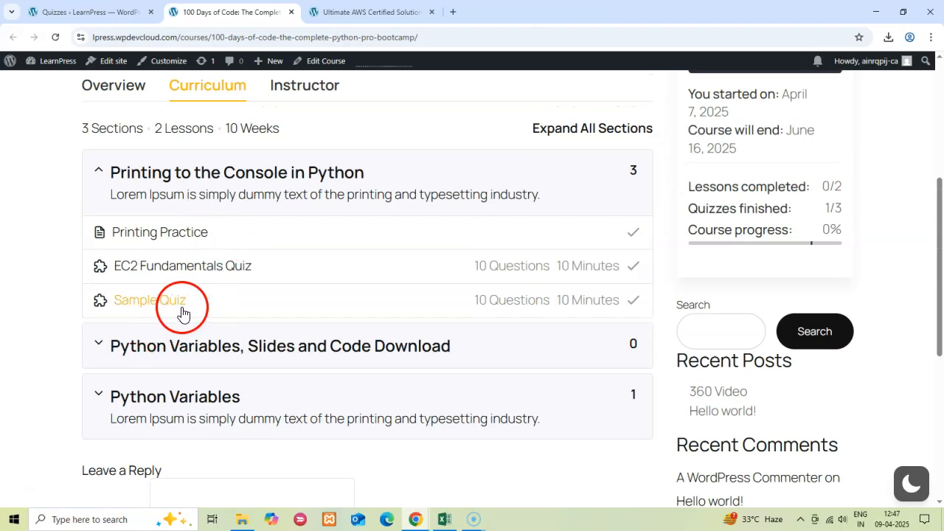
scroll(464, 331, up, 3)
scroll(483, 331, down, 3)
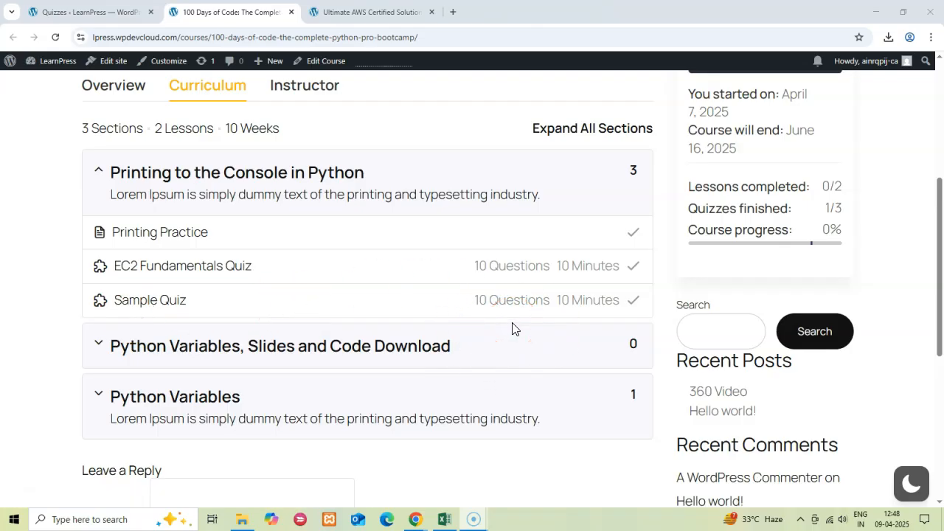
key(ctrl+shift+Tab)
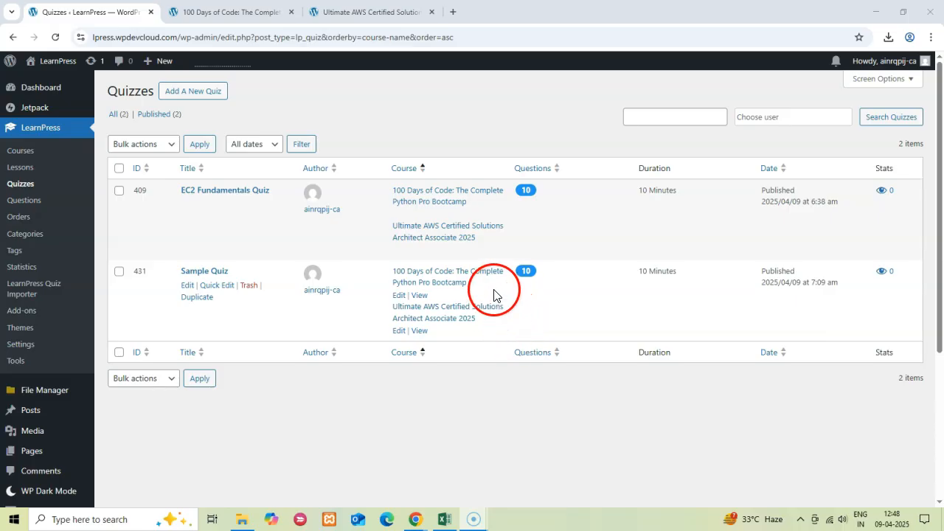